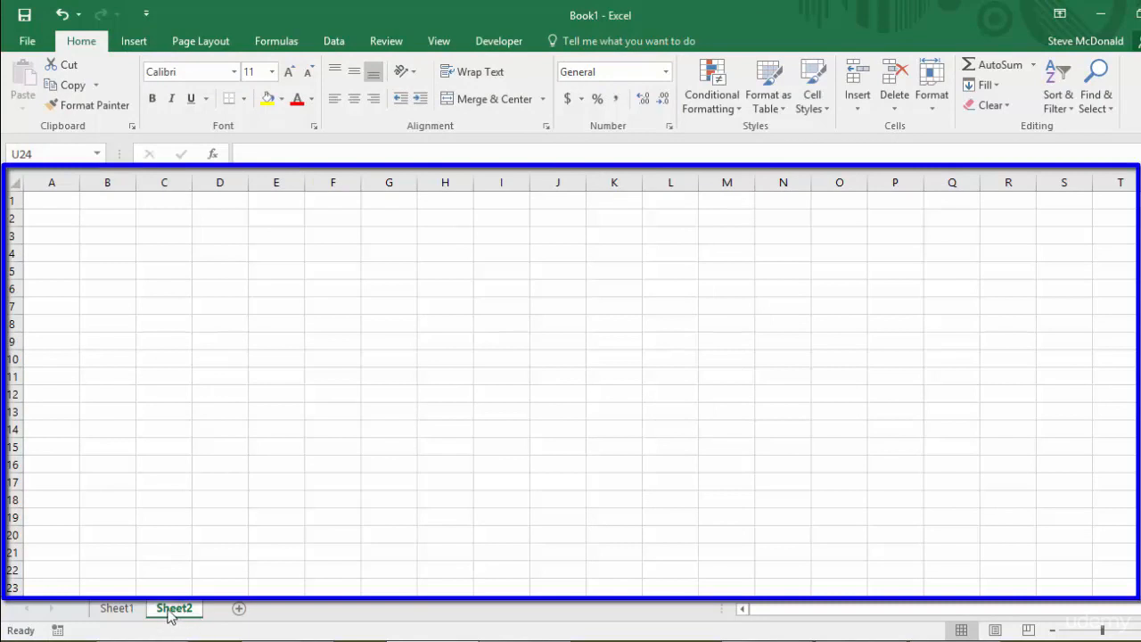
Switch back and forth between Sheet1 and Sheet2 to view the two worksheets of the workbook.
{"action": "left_click", "coordinate": [123, 611]}
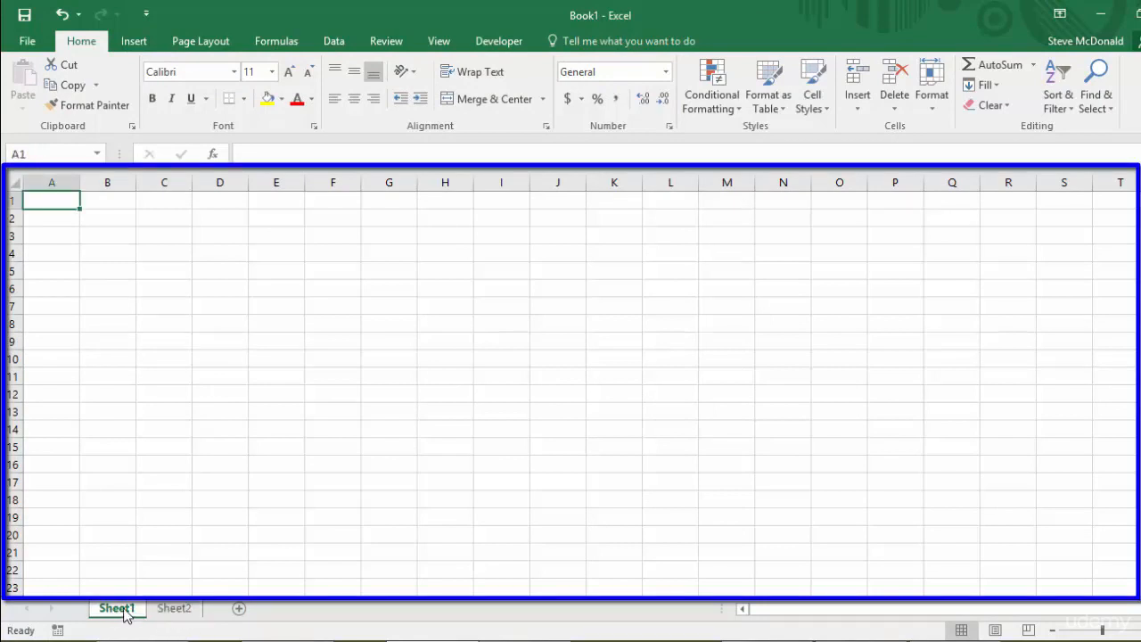
{"action": "left_click", "coordinate": [177, 608]}
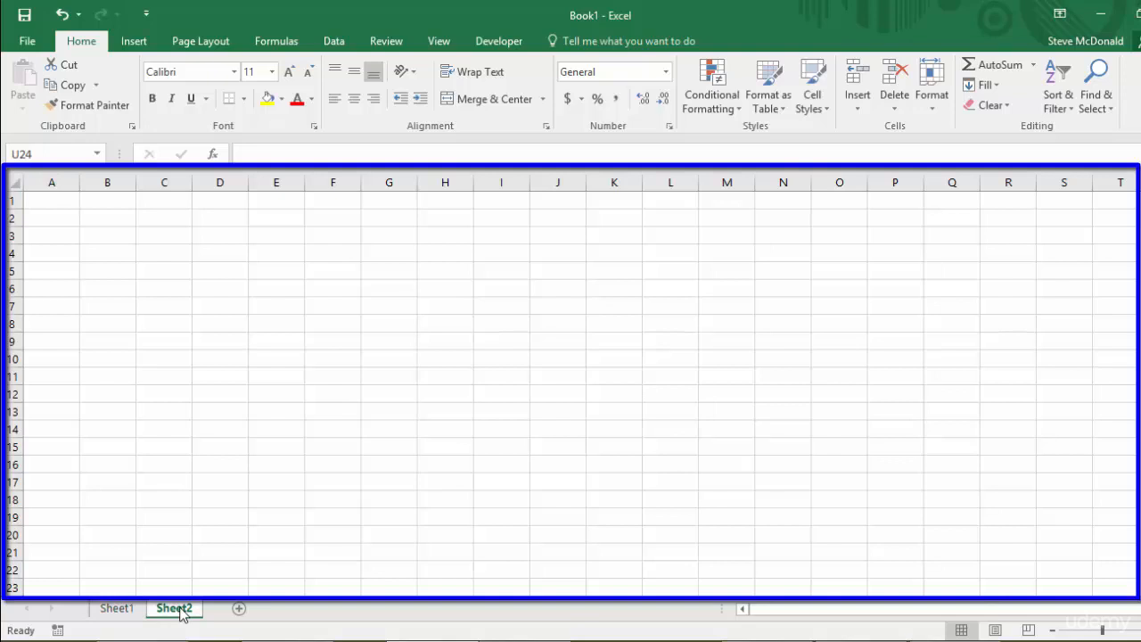
{"action": "left_click", "coordinate": [123, 613]}
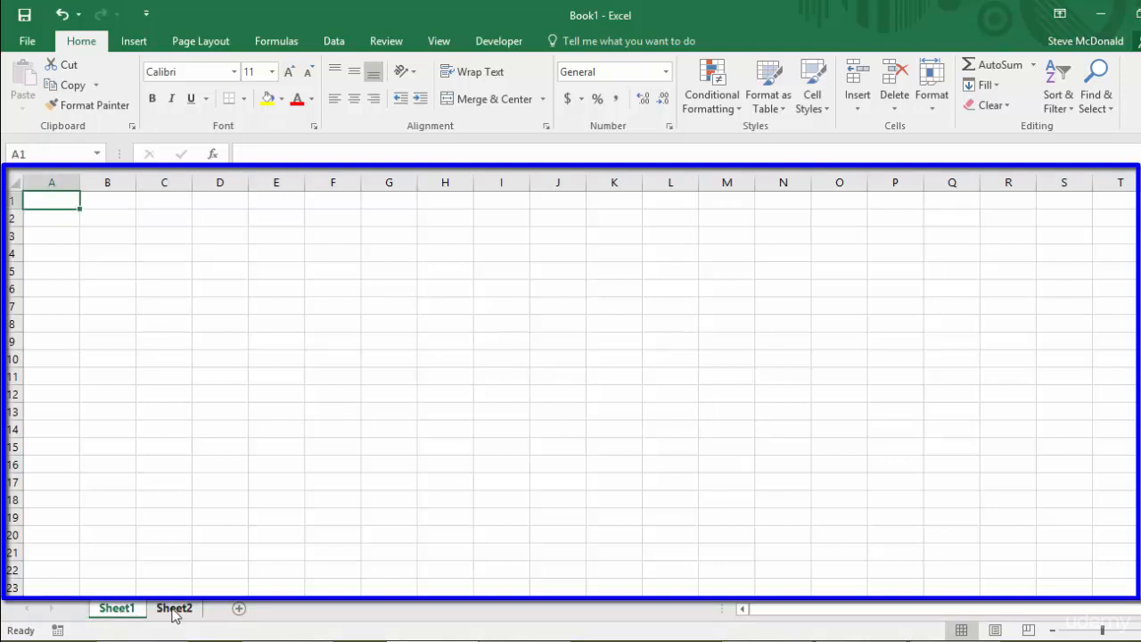
{"action": "left_click", "coordinate": [175, 613]}
{"action": "left_click", "coordinate": [116, 612]}
{"action": "left_click", "coordinate": [178, 614]}
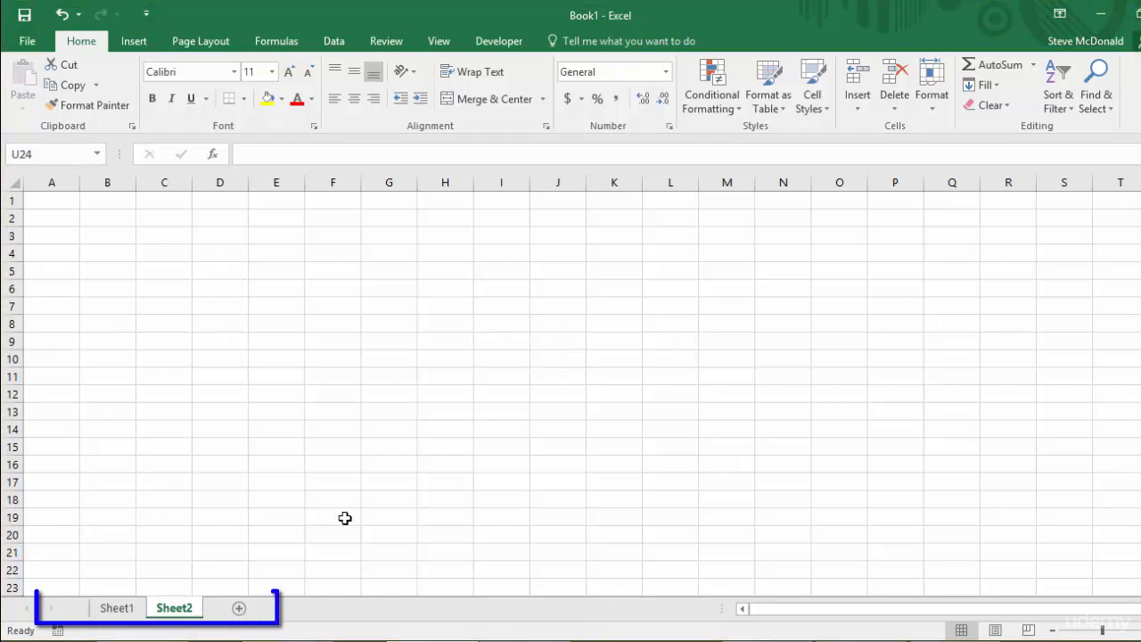
{"action": "left_click", "coordinate": [111, 608]}
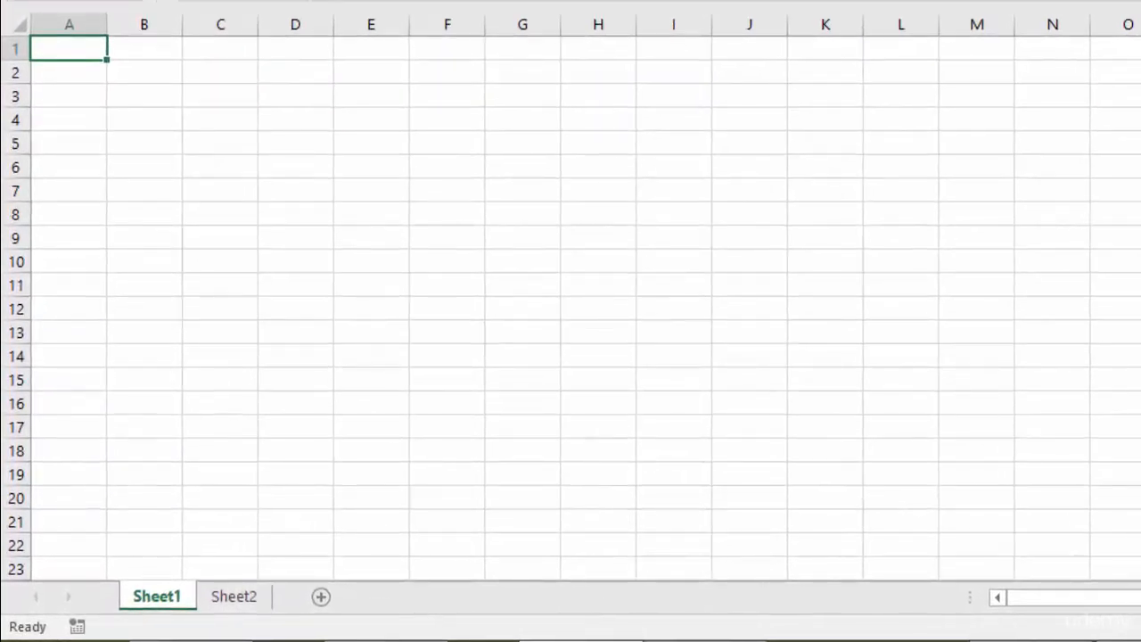
{"action": "left_click", "coordinate": [232, 597]}
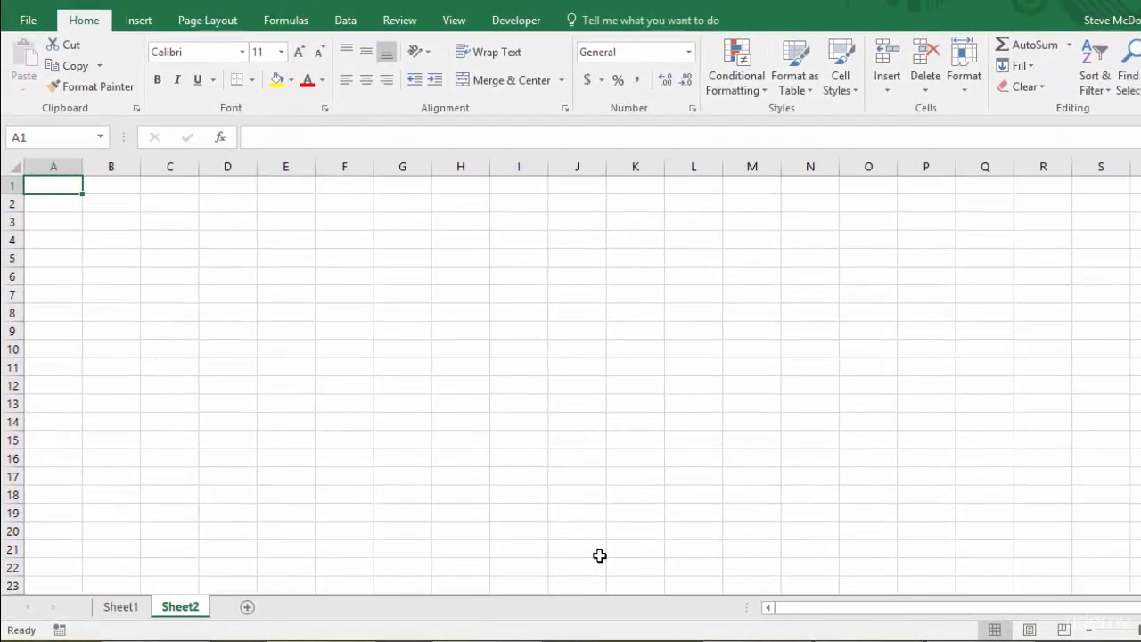
Create a new blank workbook and add two more worksheets after Sheet1.
{"action": "left_click", "coordinate": [27, 25]}
{"action": "left_click", "coordinate": [45, 105]}
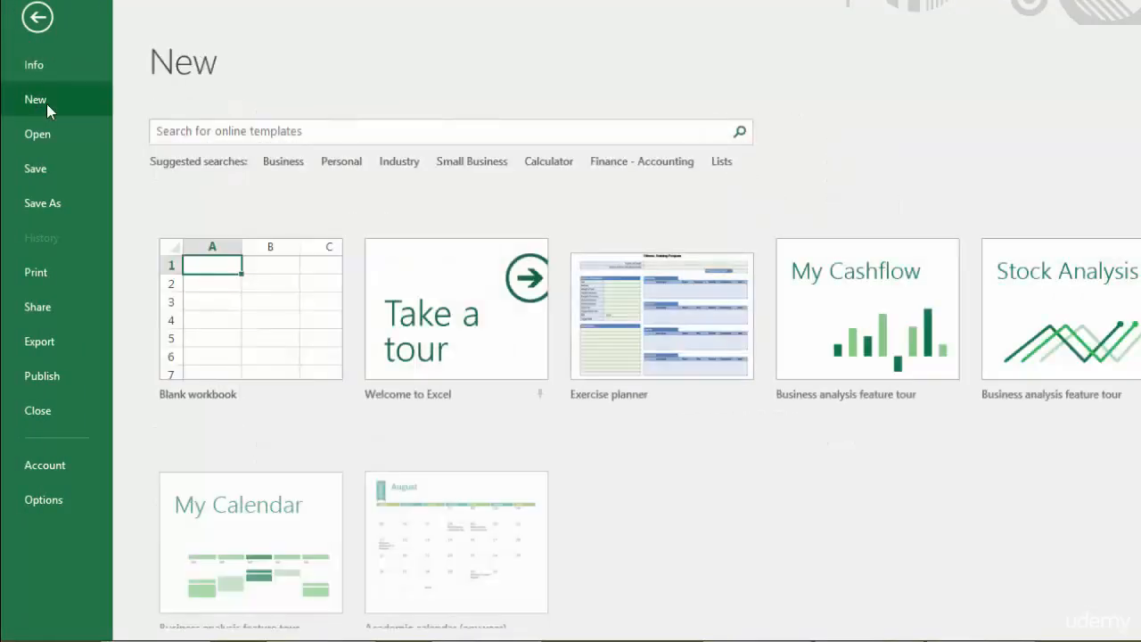
{"action": "left_click", "coordinate": [242, 359]}
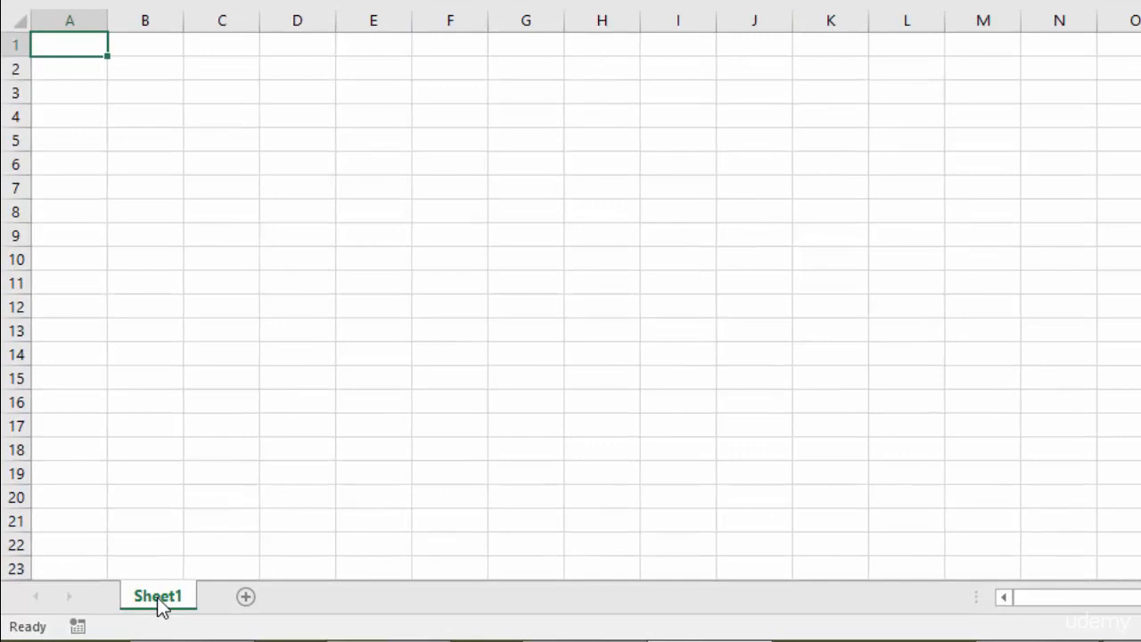
{"action": "left_click", "coordinate": [246, 597]}
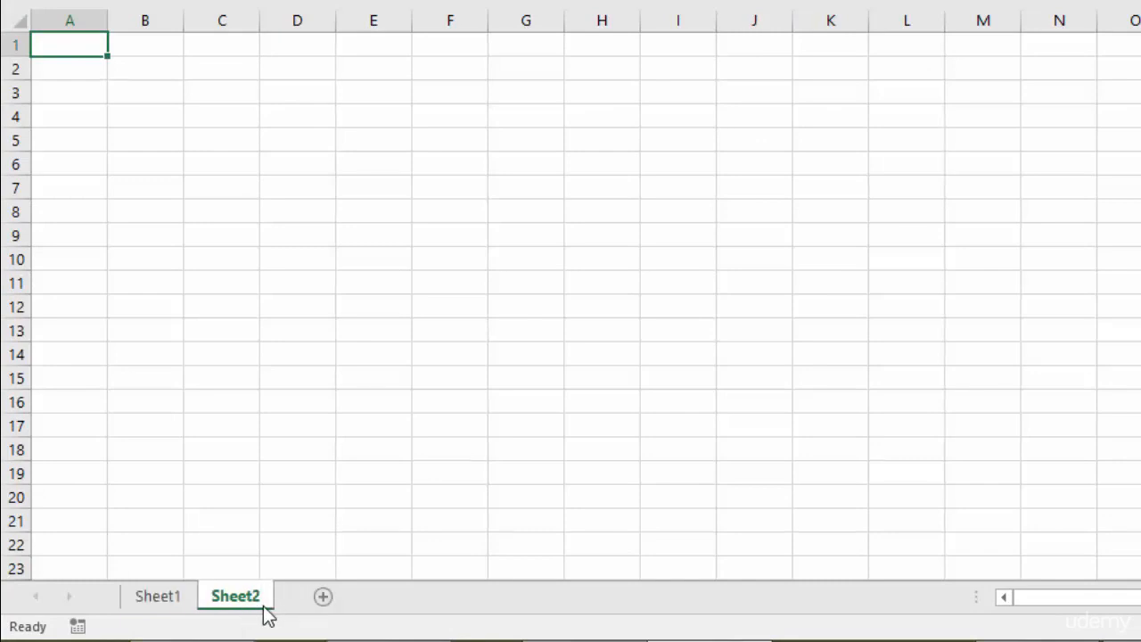
{"action": "left_click", "coordinate": [324, 599]}
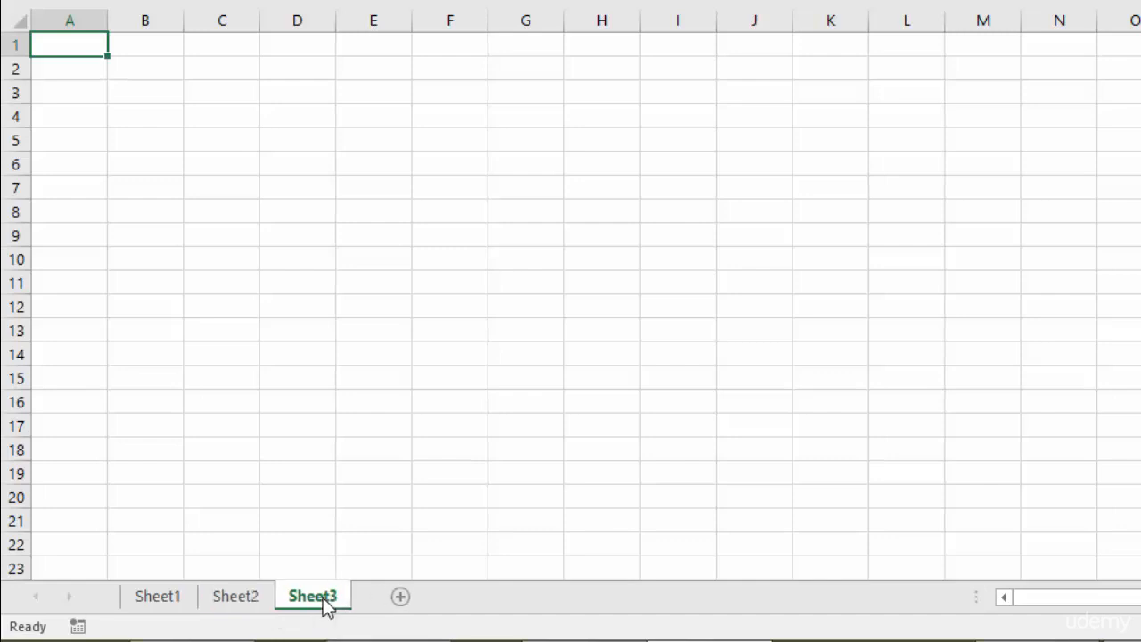
Enter Sunday, Monday and Tuesday in cell A1 of Sheet1, Sheet2 and Sheet3 respectively, and review each sheet.
{"action": "left_click", "coordinate": [238, 601]}
{"action": "left_click", "coordinate": [159, 604]}
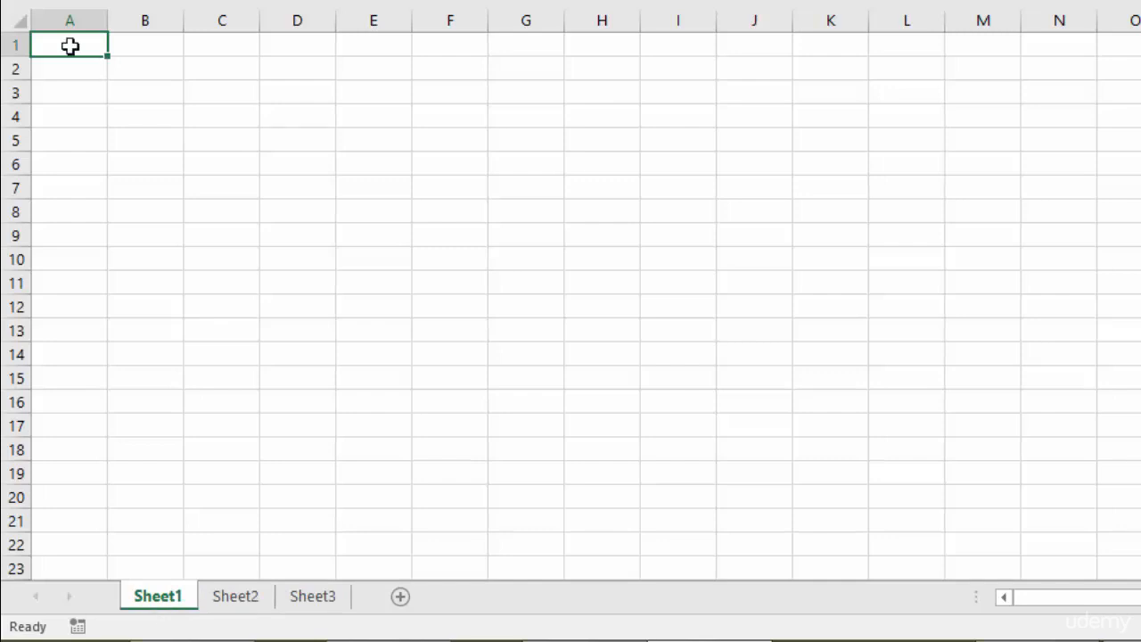
{"action": "type", "text": "Sunday"}
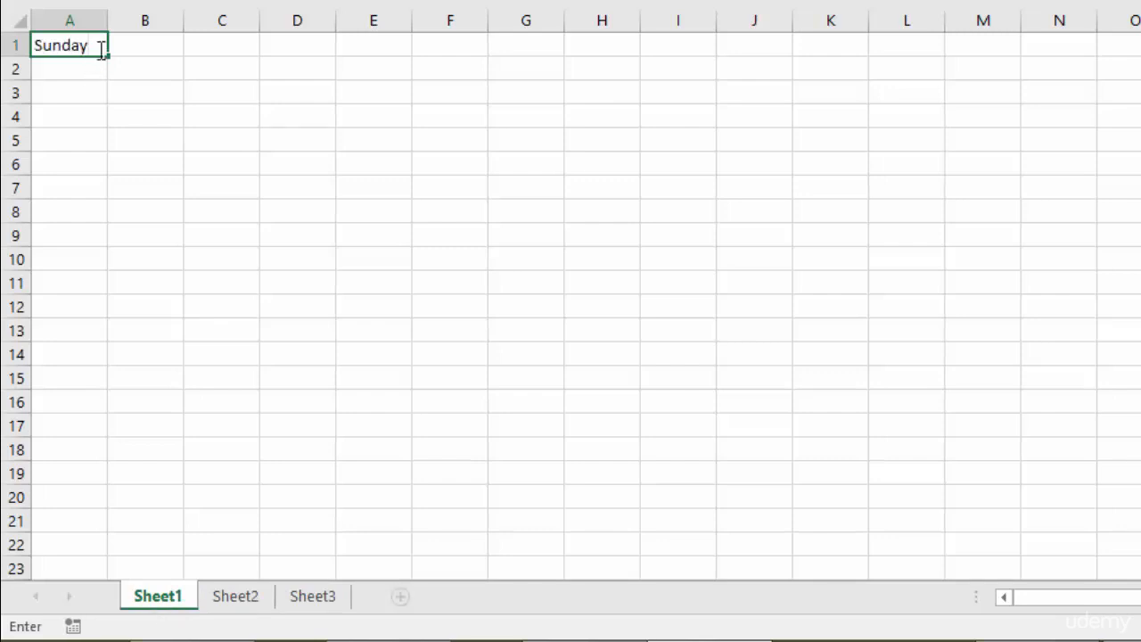
{"action": "key", "text": "ctrl+Return"}
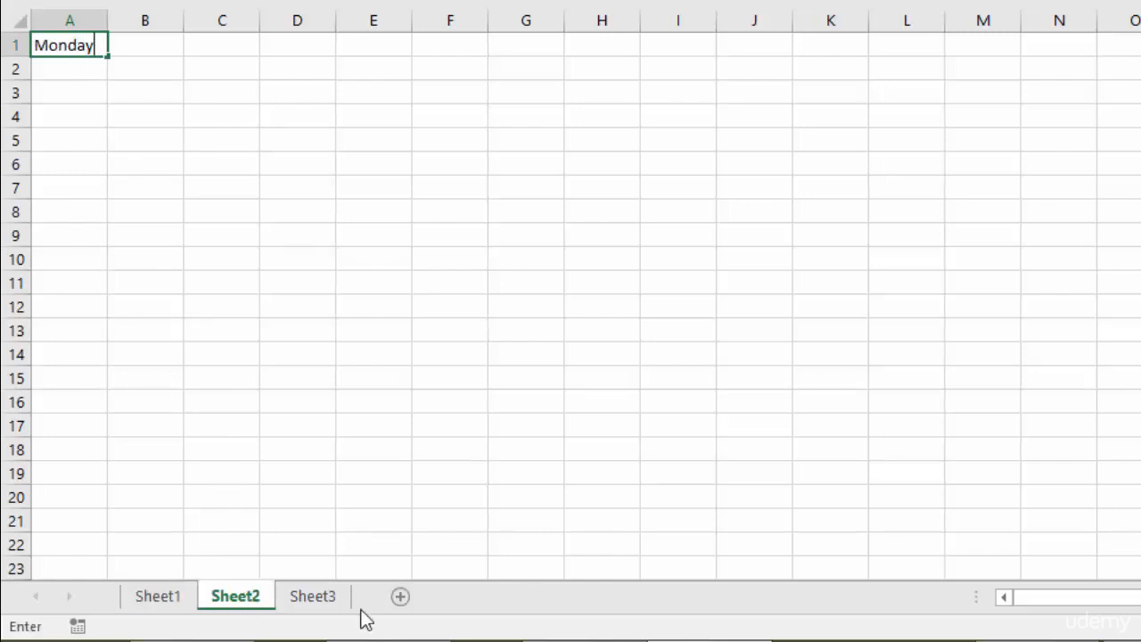
{"action": "left_click", "coordinate": [316, 603]}
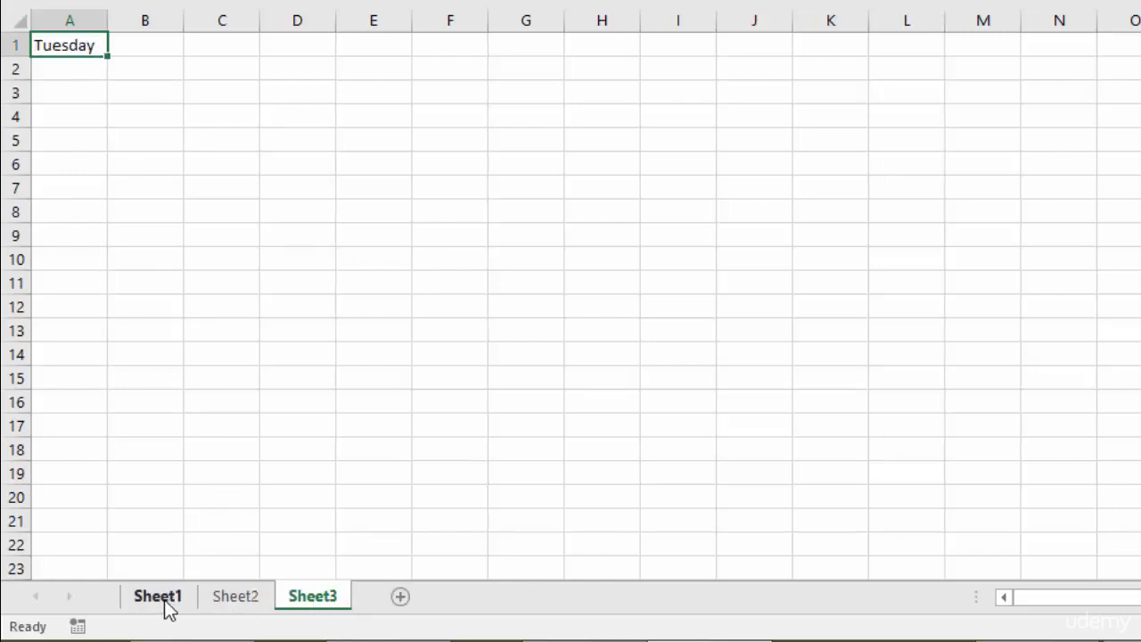
{"action": "left_click", "coordinate": [164, 608]}
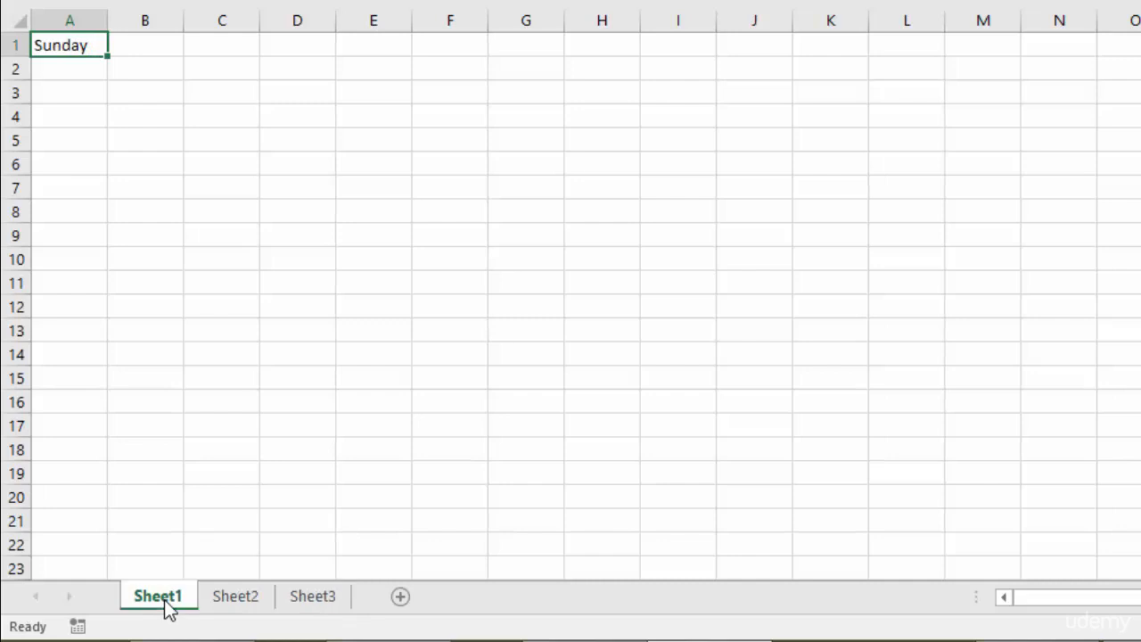
{"action": "left_click", "coordinate": [238, 608]}
{"action": "left_click", "coordinate": [330, 607]}
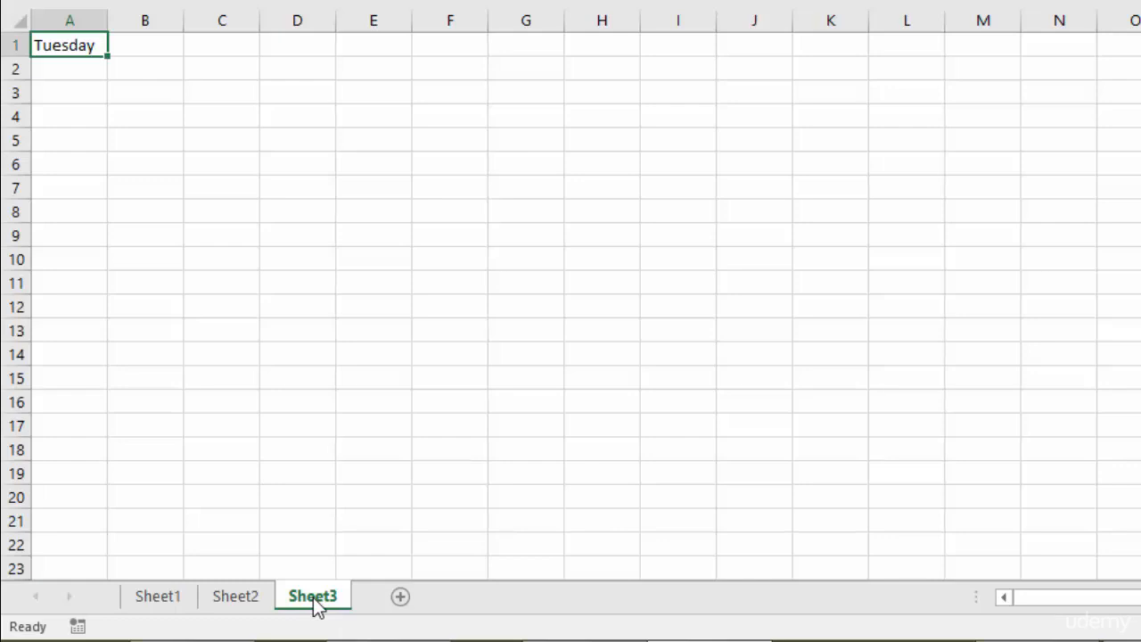
Delete the Sheet3 worksheet from the workbook permanently.
{"action": "right_click", "coordinate": [316, 606]}
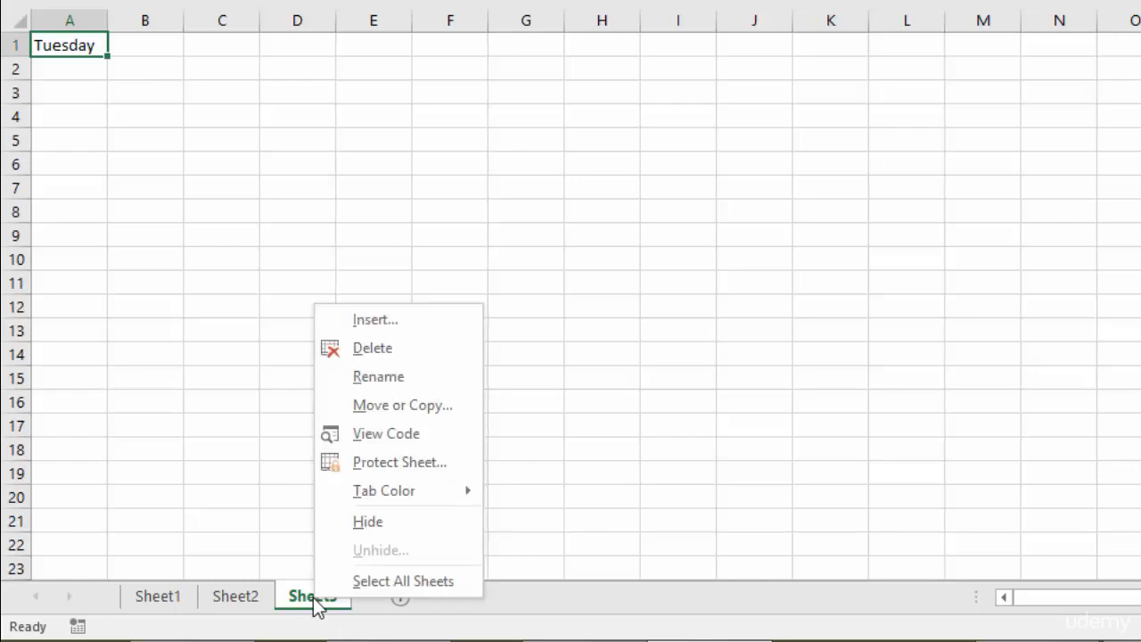
{"action": "left_click", "coordinate": [334, 606]}
{"action": "right_click", "coordinate": [333, 606]}
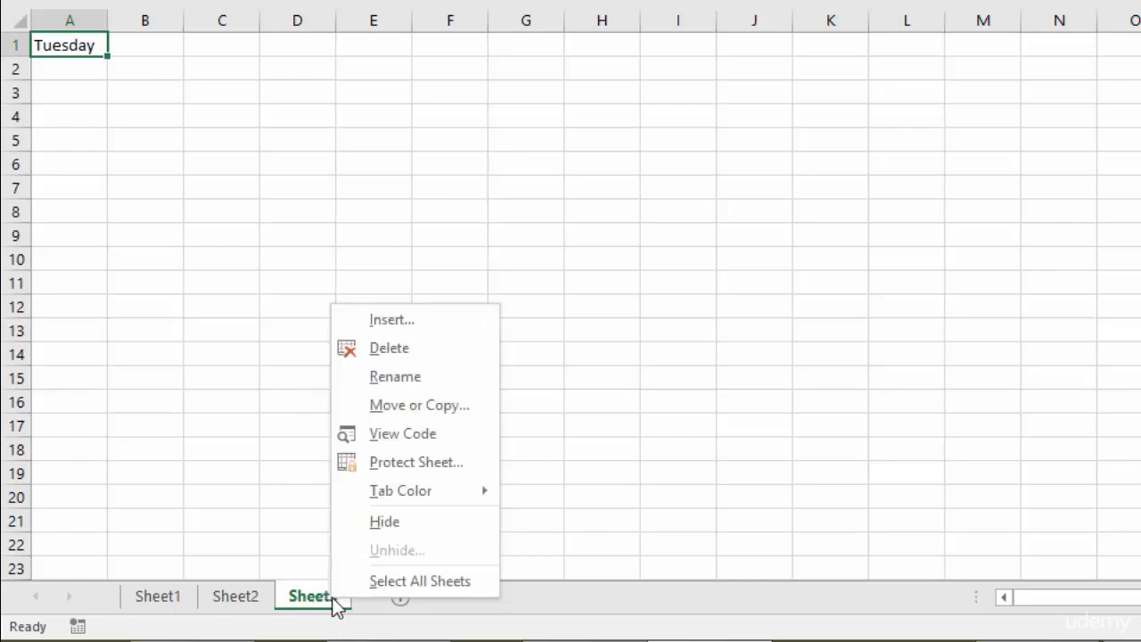
{"action": "left_click", "coordinate": [399, 349]}
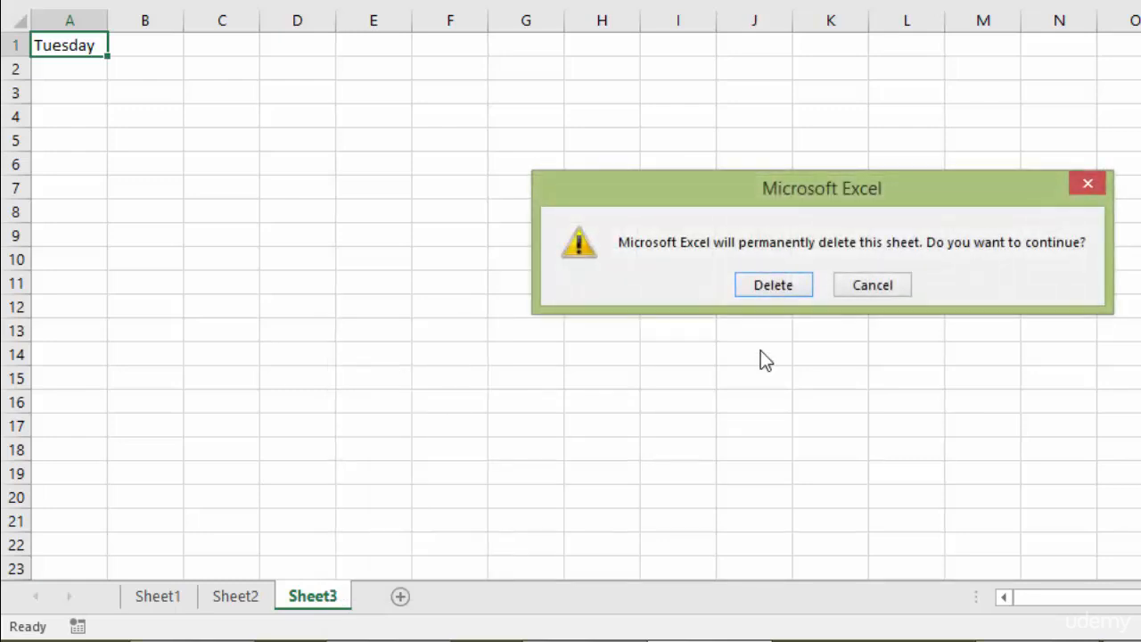
{"action": "left_click", "coordinate": [788, 287]}
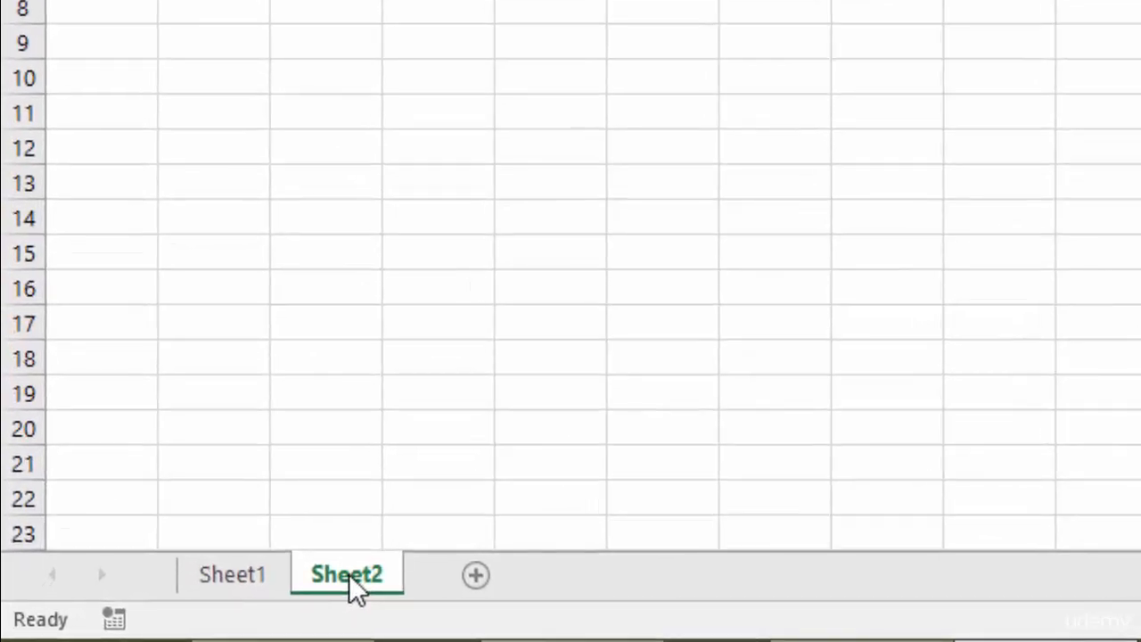
Duplicate Sheet2 with its contents, placing the copy directly after the original, and compare the copy with the other sheets.
{"action": "left_click_drag", "start_coordinate": [348, 574], "coordinate": [446, 584]}
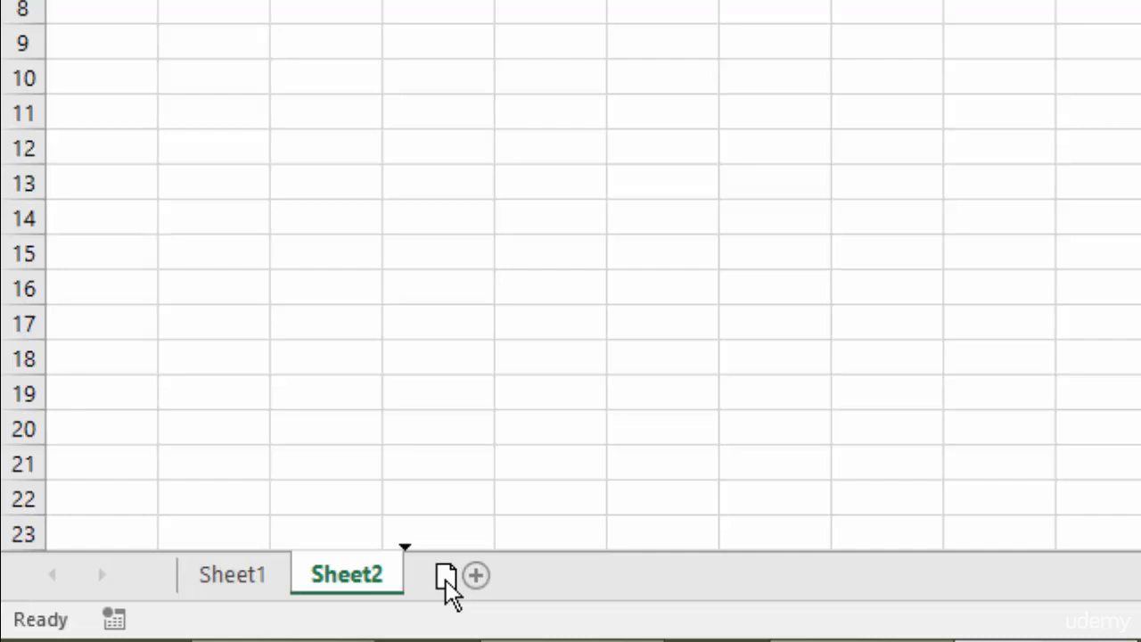
{"action": "key", "text": "ctrl"}
{"action": "left_click_drag", "start_coordinate": [445, 584], "coordinate": [446, 580]}
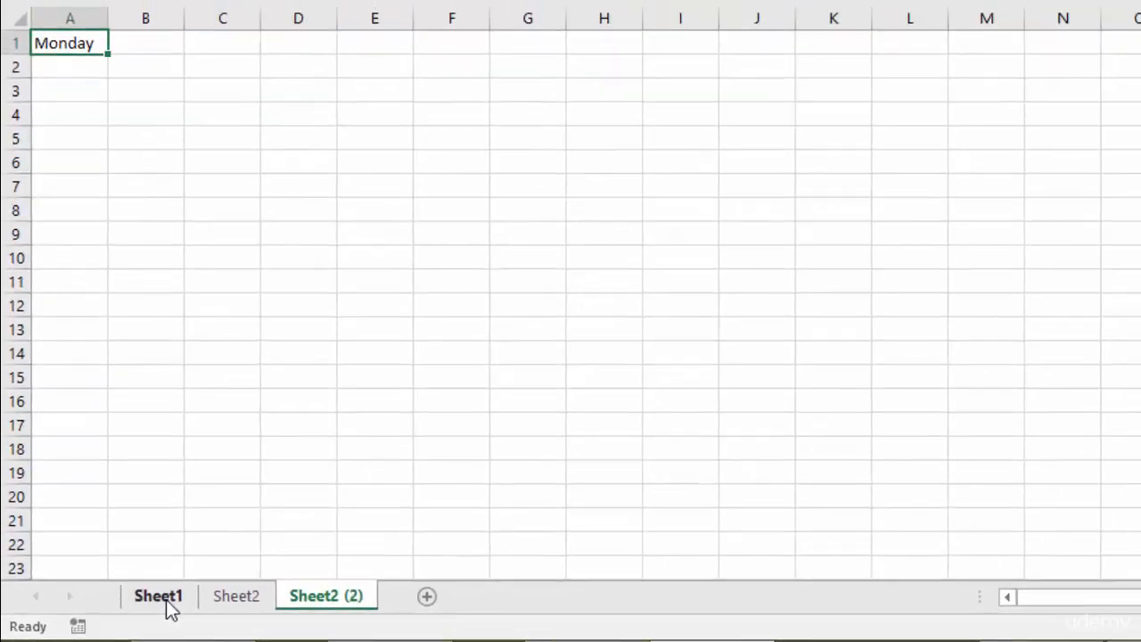
{"action": "left_click", "coordinate": [160, 597]}
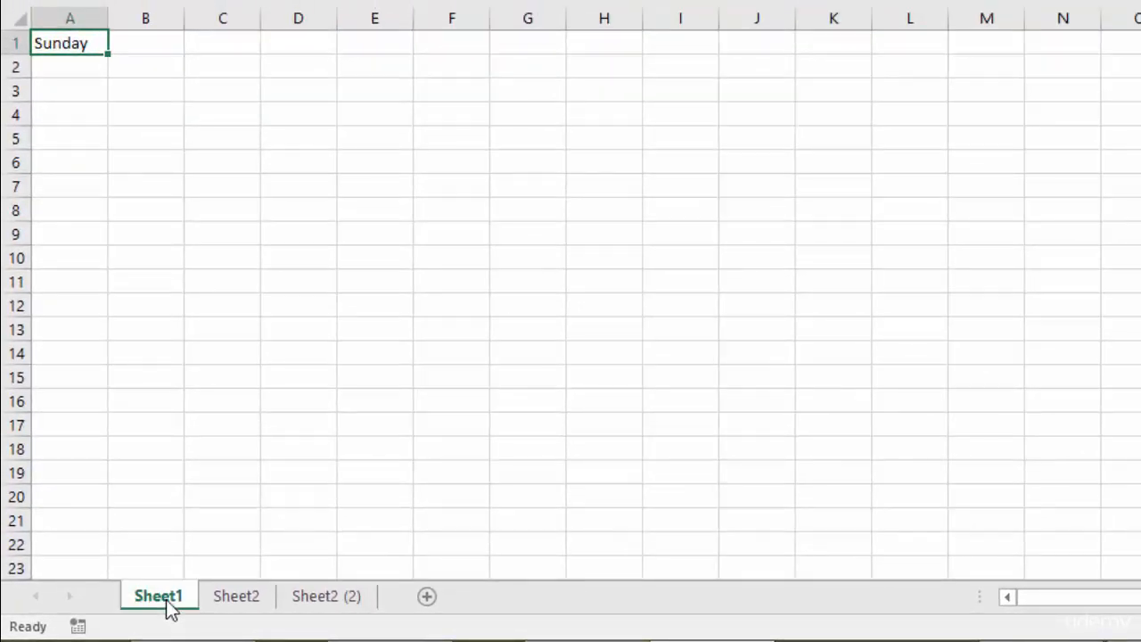
{"action": "left_click", "coordinate": [247, 603]}
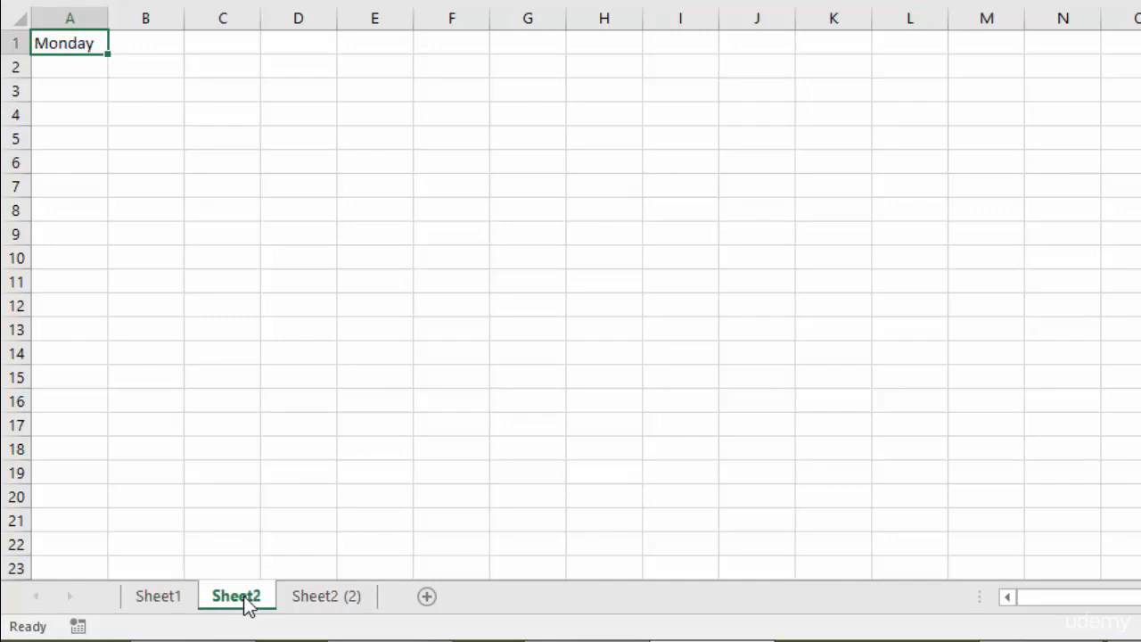
{"action": "left_click", "coordinate": [332, 606]}
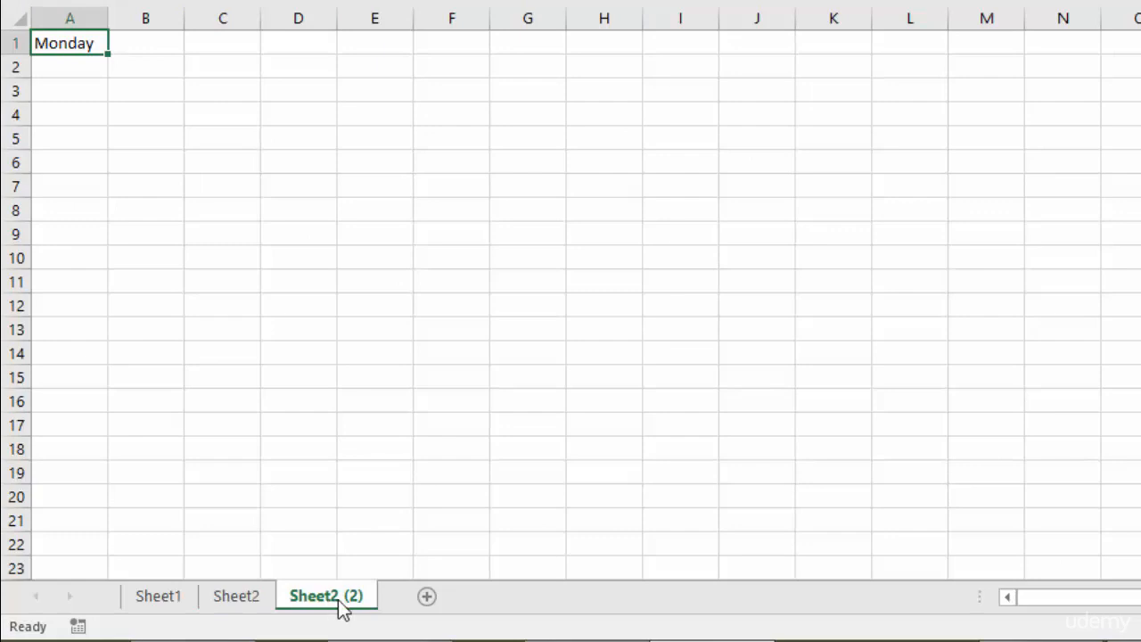
Change cell A1 to Monday Afternoon on the copied sheet and to Monday Morning on Sheet2, and check all sheets.
{"action": "right_click", "coordinate": [339, 606]}
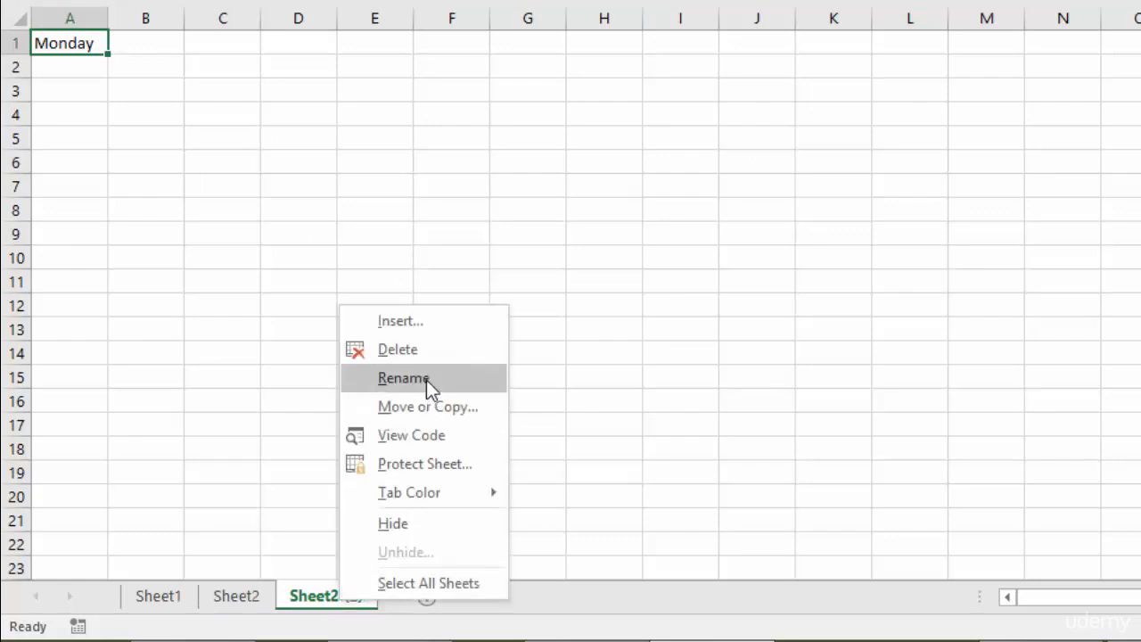
{"action": "left_click", "coordinate": [318, 597]}
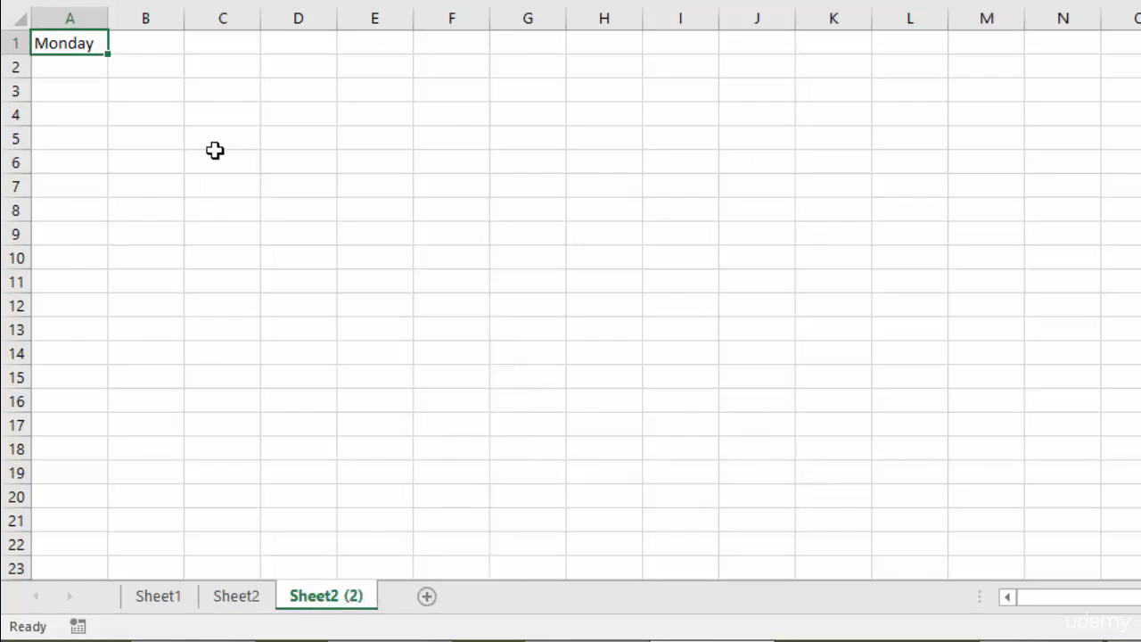
{"action": "double_click", "coordinate": [92, 41]}
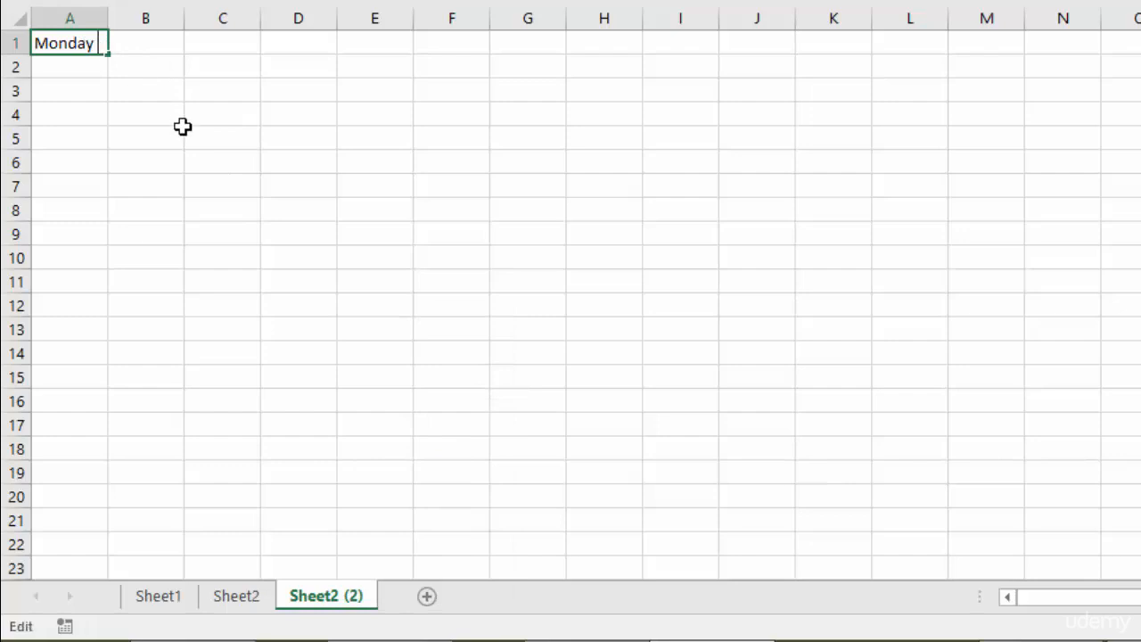
{"action": "type", "text": "Afternoon"}
{"action": "key", "text": "Return"}
{"action": "left_click", "coordinate": [238, 599]}
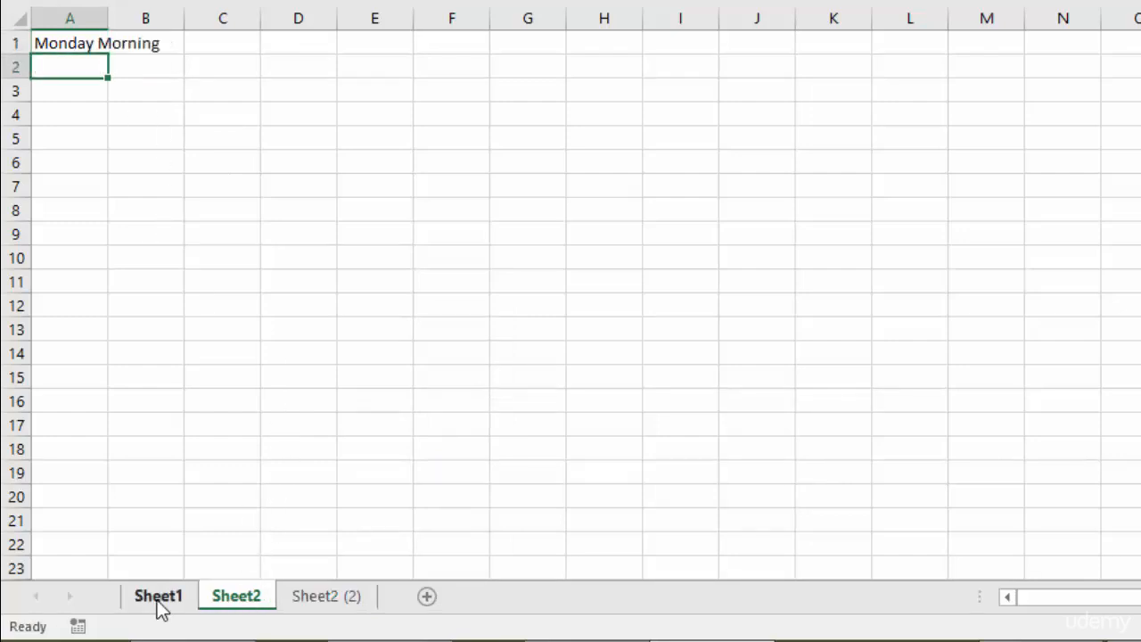
{"action": "left_click", "coordinate": [158, 599]}
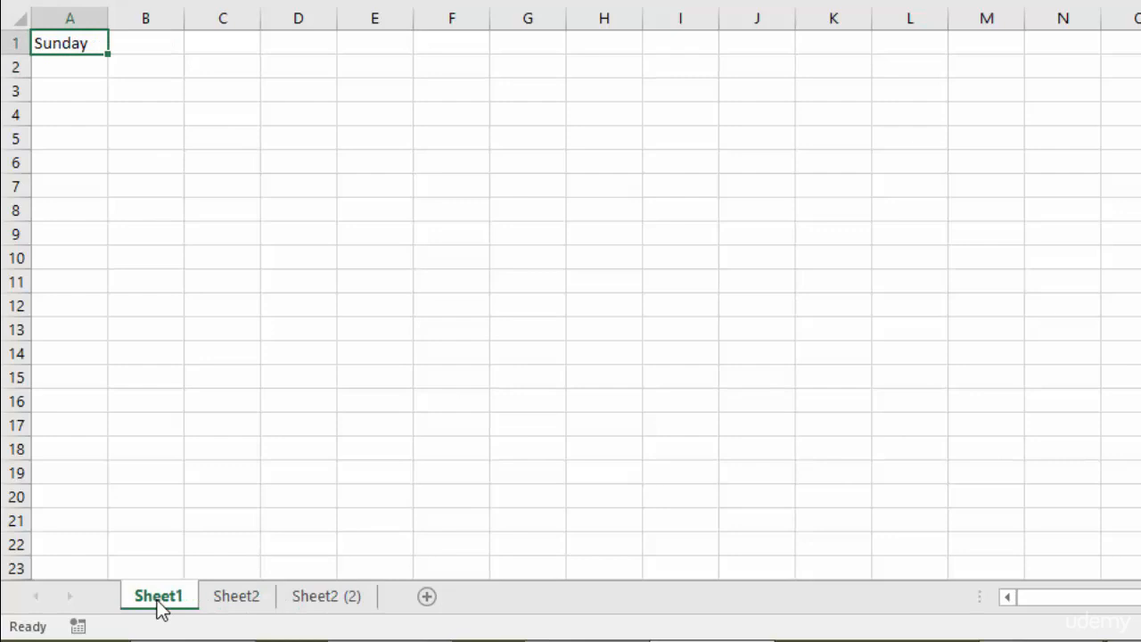
{"action": "left_click", "coordinate": [253, 604]}
{"action": "left_click", "coordinate": [335, 605]}
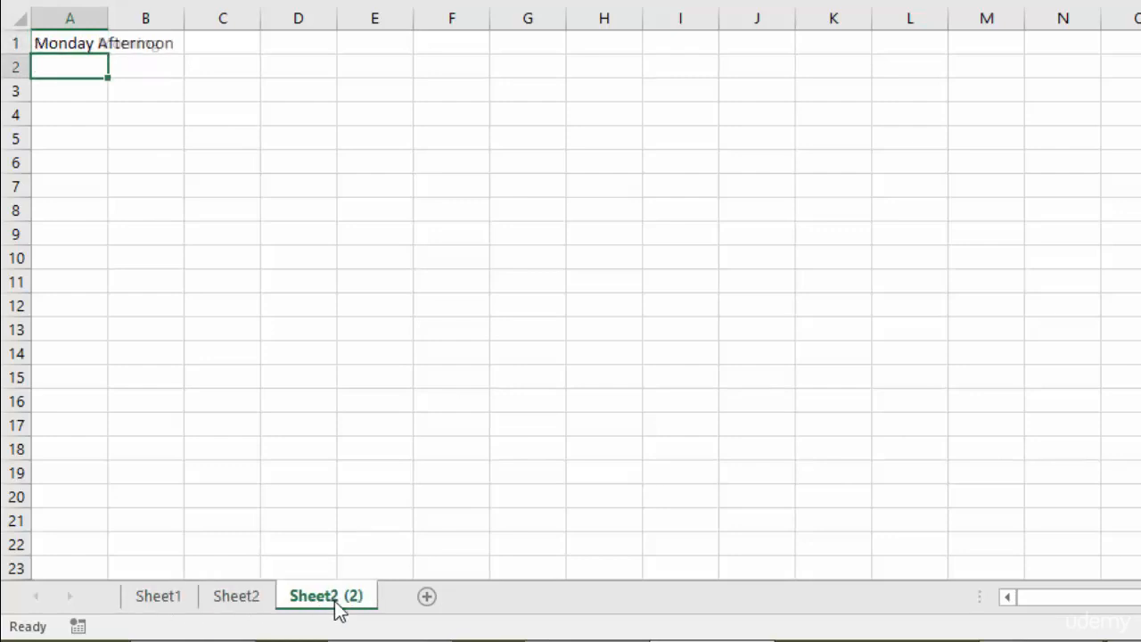
Rename the Sheet1 worksheet as Sunday.
{"action": "left_click", "coordinate": [161, 606]}
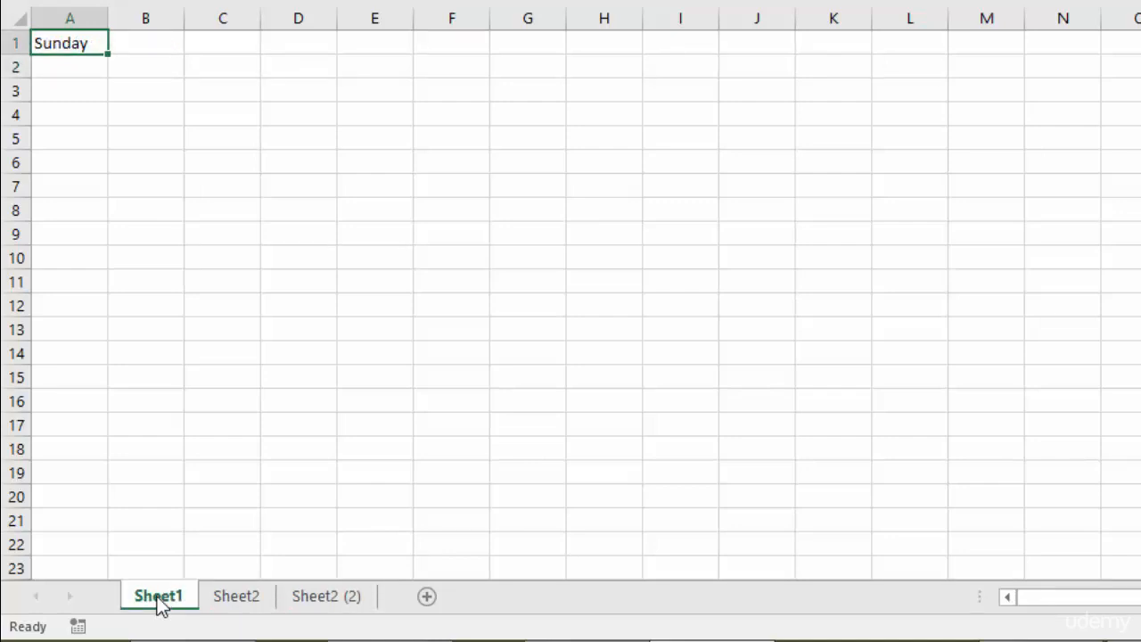
{"action": "right_click", "coordinate": [160, 604]}
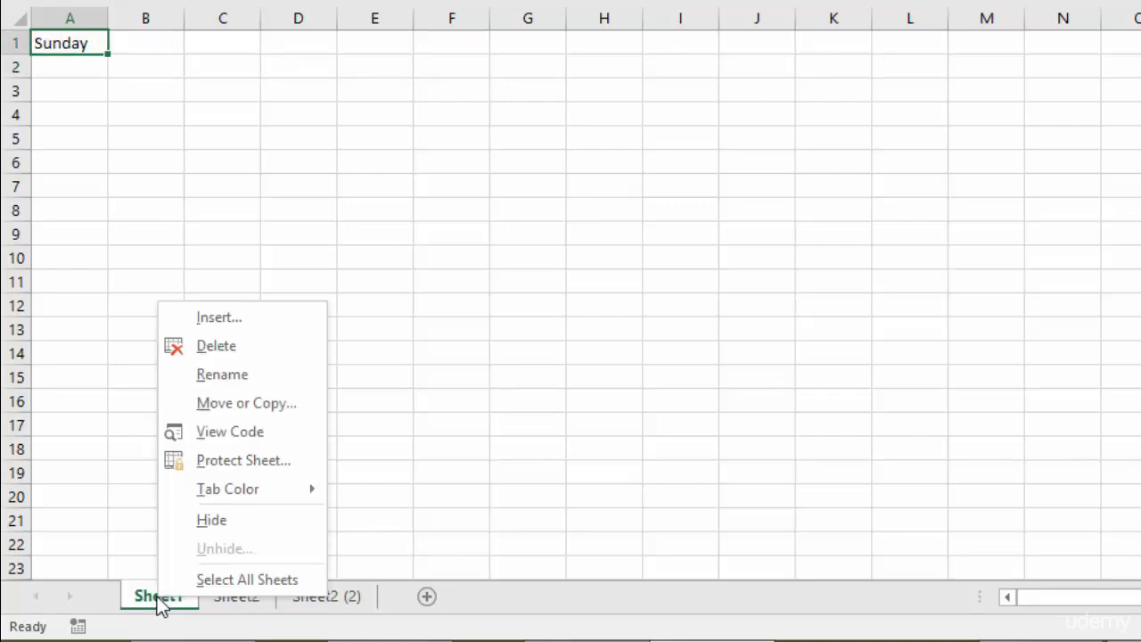
{"action": "left_click", "coordinate": [238, 379]}
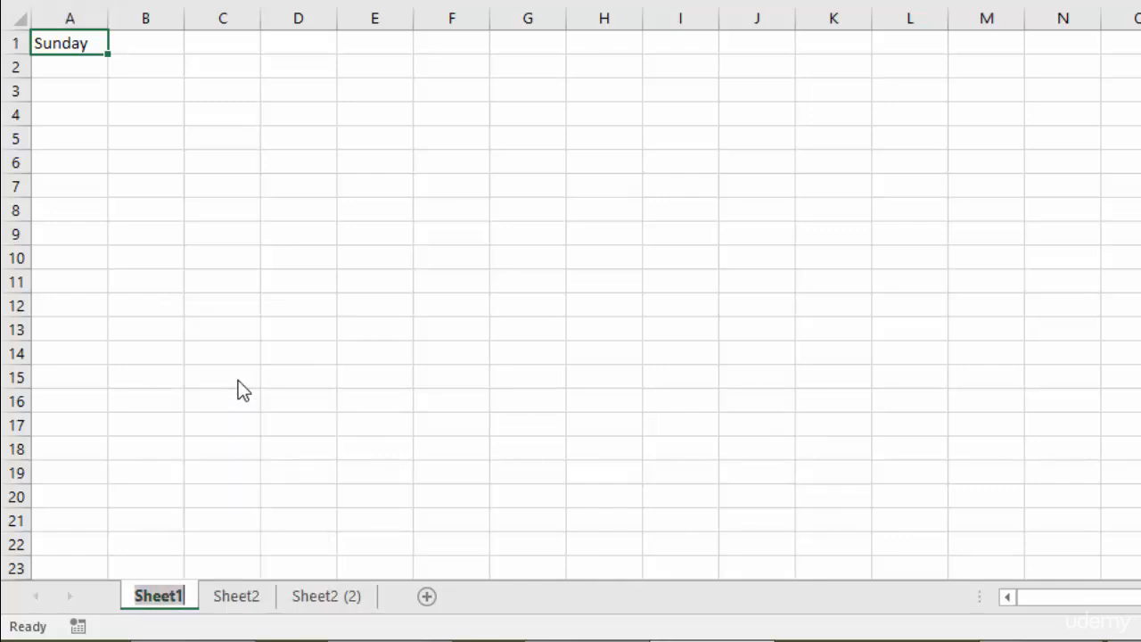
{"action": "type", "text": "Sunday"}
{"action": "key", "text": "Return"}
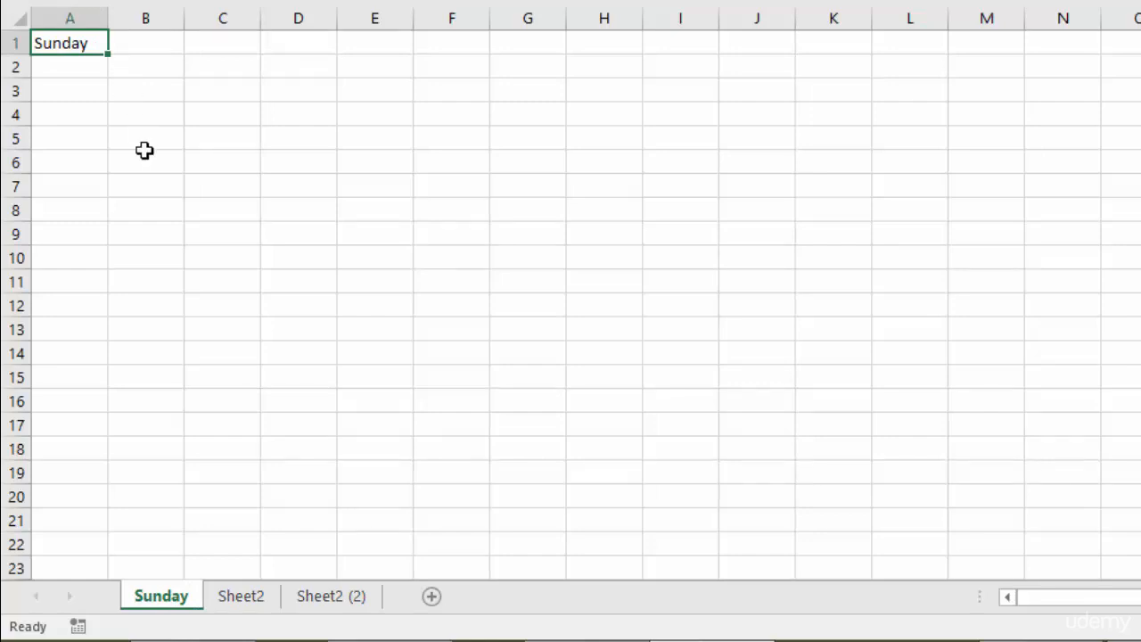
Rename the Sheet2 worksheet as Monday Morning.
{"action": "left_click", "coordinate": [240, 596]}
{"action": "double_click", "coordinate": [241, 597]}
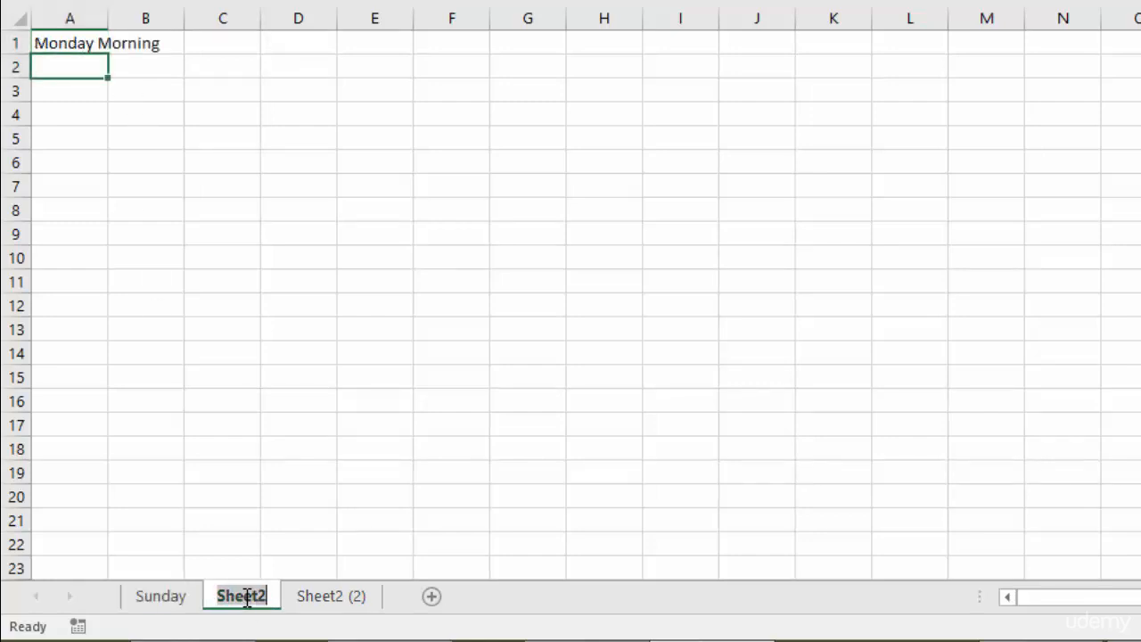
{"action": "type", "text": "Mo"}
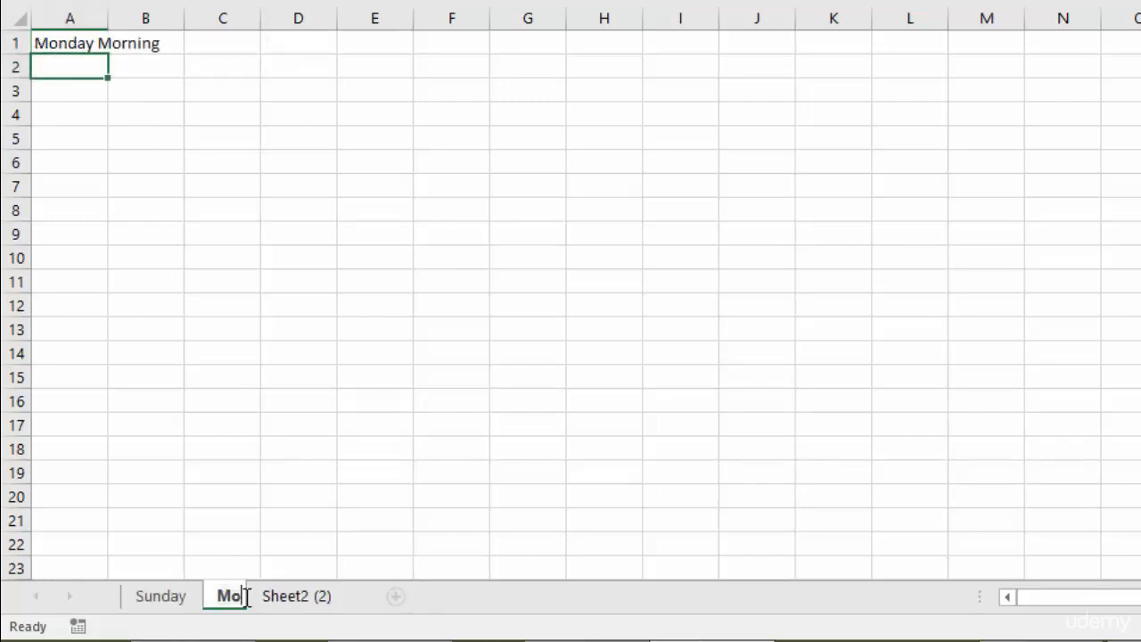
{"action": "type", "text": "nday Morning"}
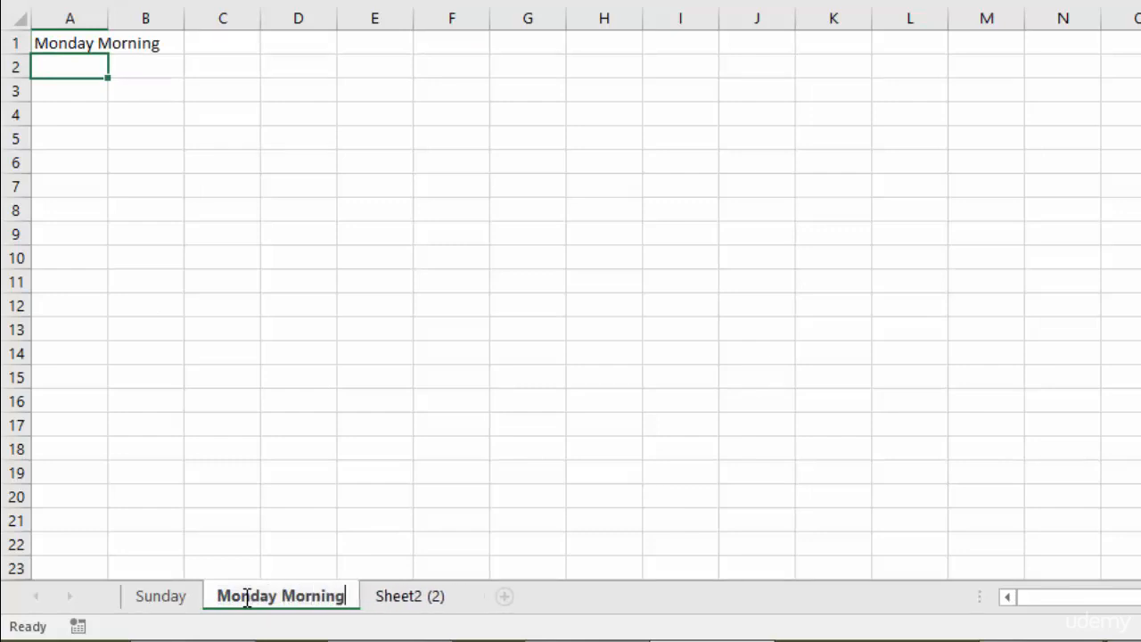
Rename the Sheet2 (2) worksheet as Monday Afternoon.
{"action": "double_click", "coordinate": [409, 596]}
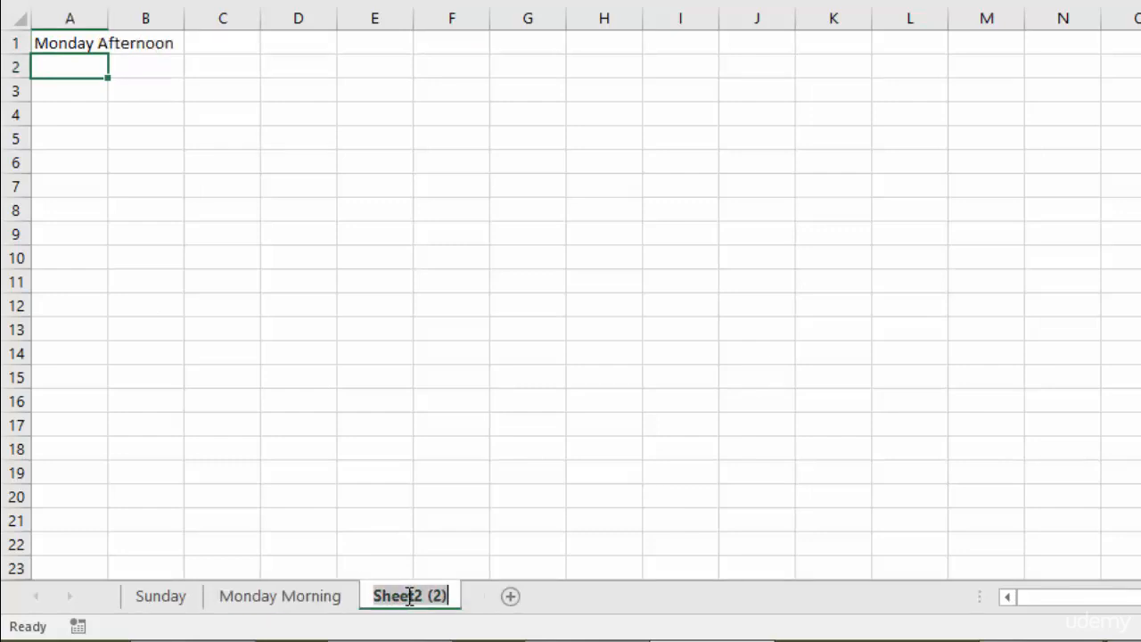
{"action": "type", "text": "Mondda"}
{"action": "key", "text": "BackSpace"}
{"action": "key", "text": "BackSpace"}
{"action": "type", "text": "ay A"}
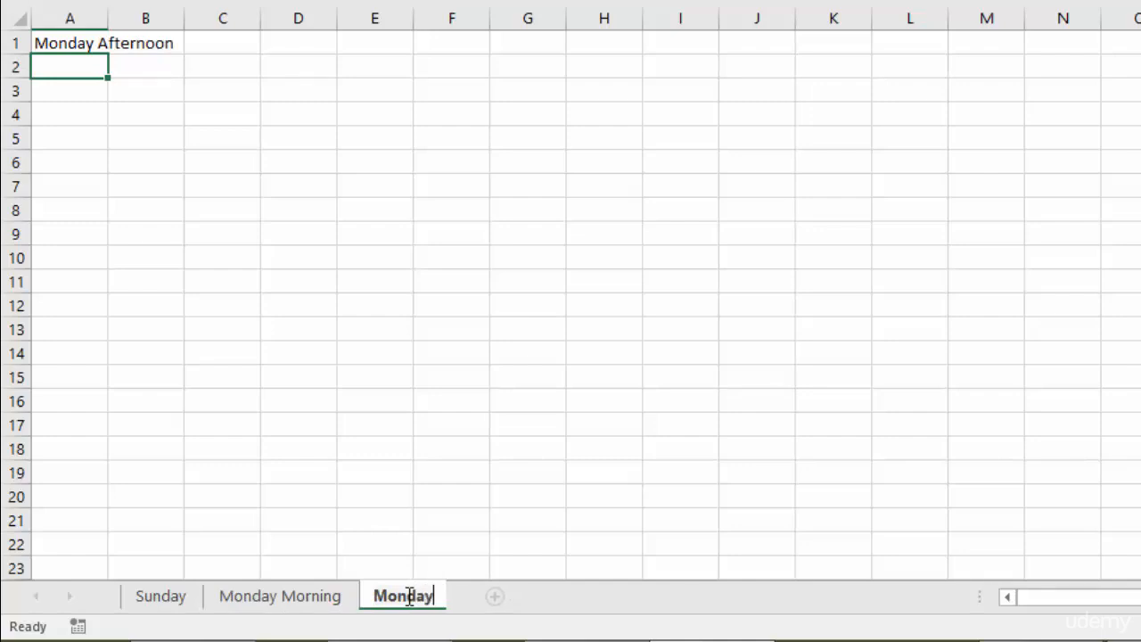
{"action": "type", "text": "fget"}
{"action": "key", "text": "BackSpace"}
{"action": "key", "text": "BackSpace"}
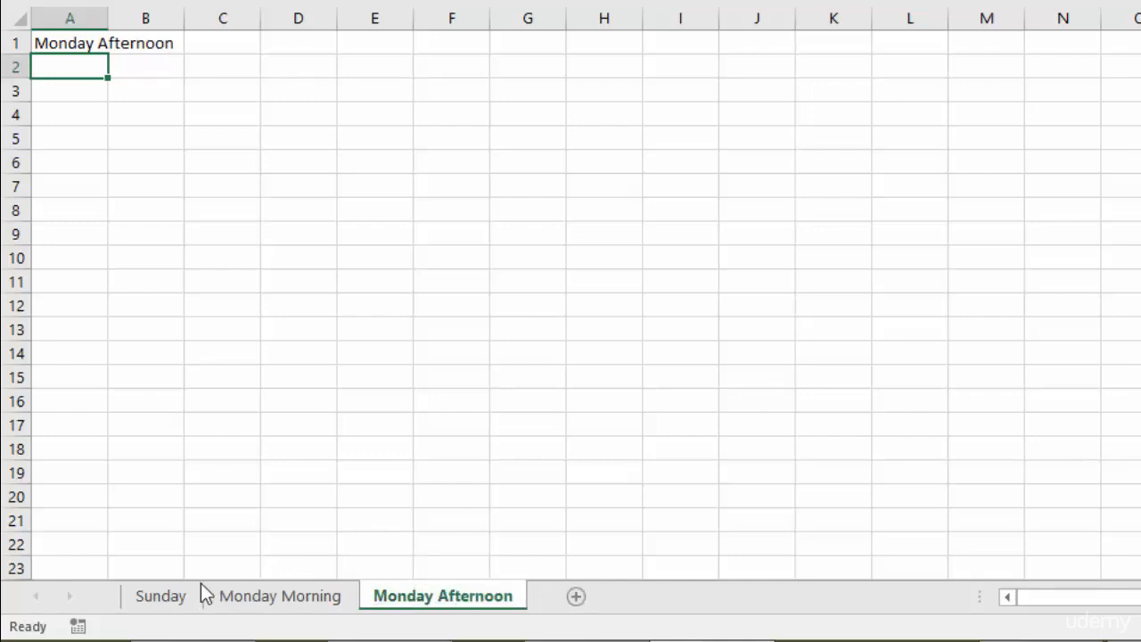
Color the Sunday sheet's tab with a light gold shade from the theme colors.
{"action": "left_click", "coordinate": [158, 600]}
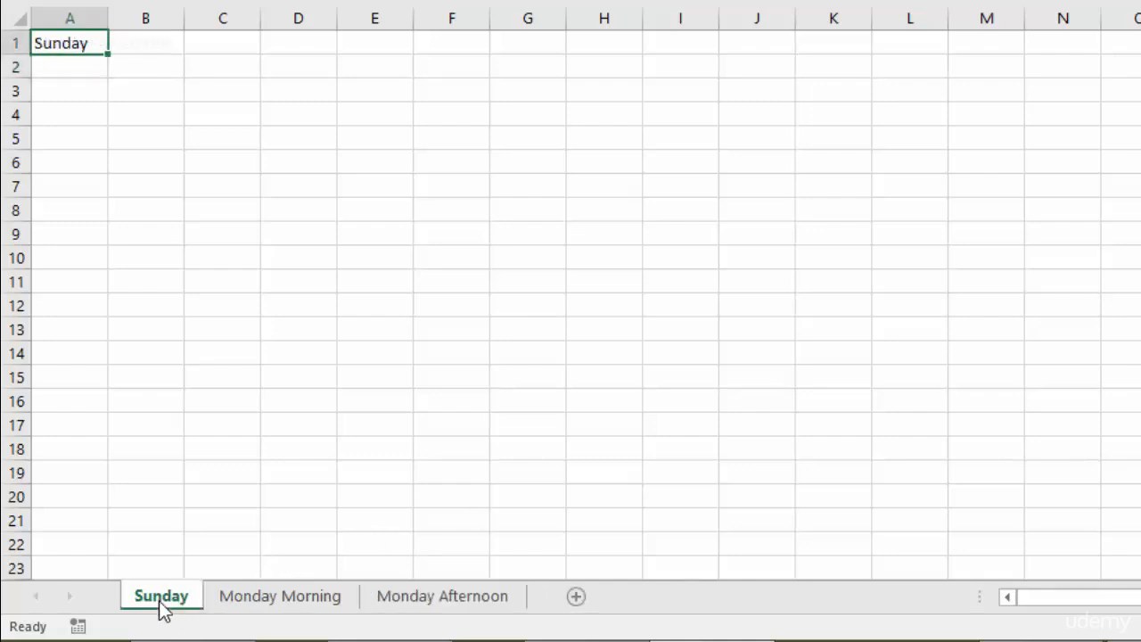
{"action": "right_click", "coordinate": [159, 601]}
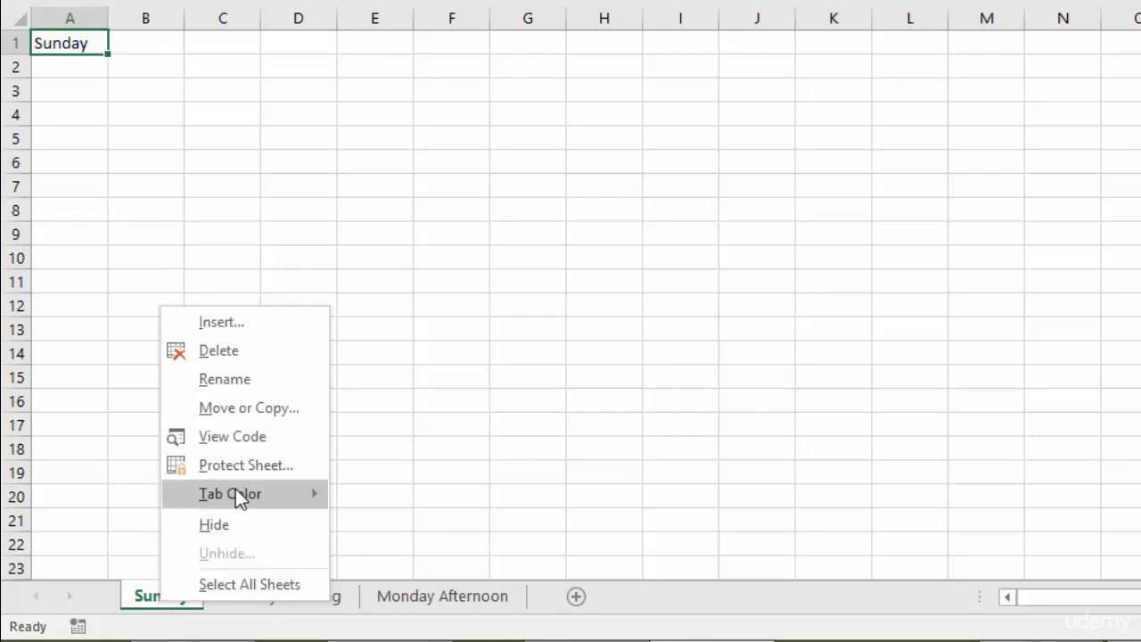
{"action": "mouse_move", "coordinate": [236, 490]}
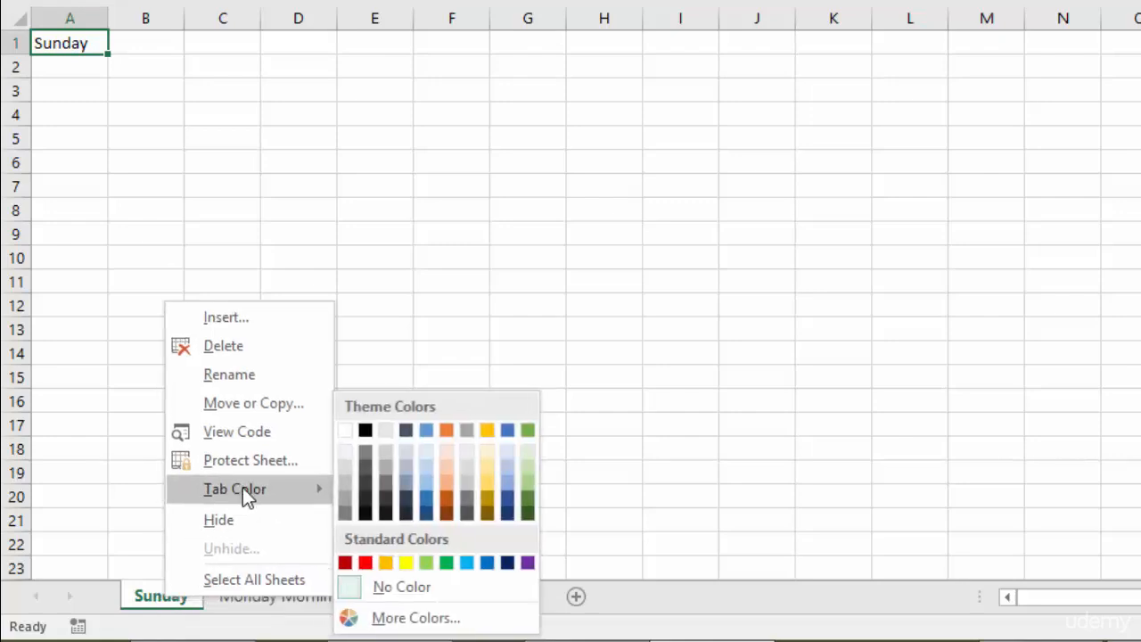
{"action": "left_click", "coordinate": [487, 484]}
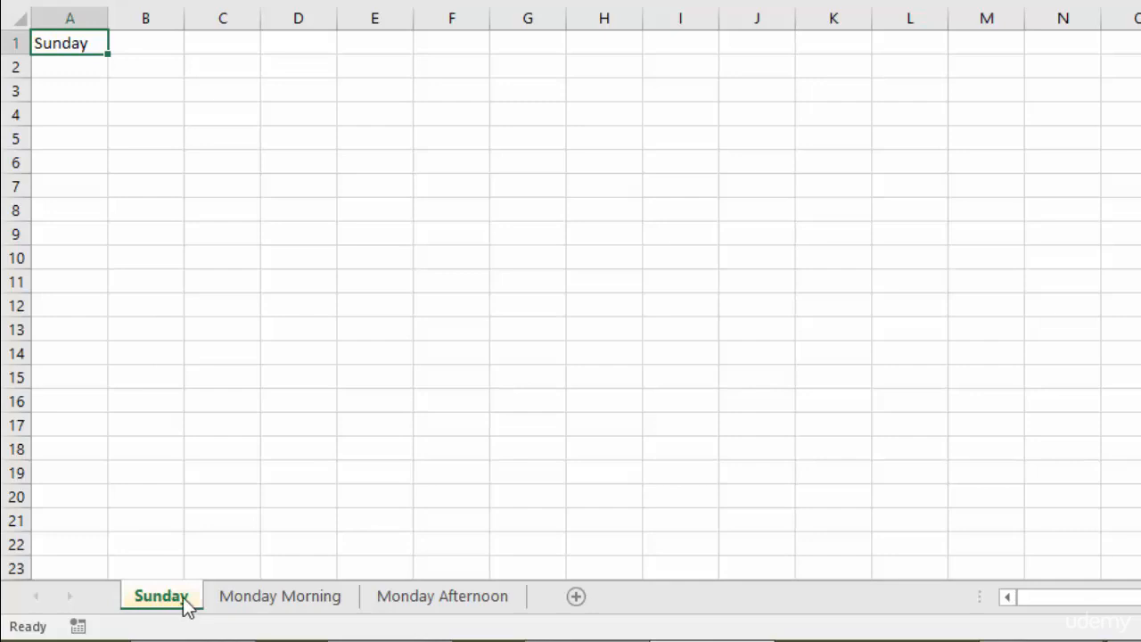
Color the Monday Morning sheet's tab with a dark gray shade from the theme colors.
{"action": "left_click", "coordinate": [277, 598]}
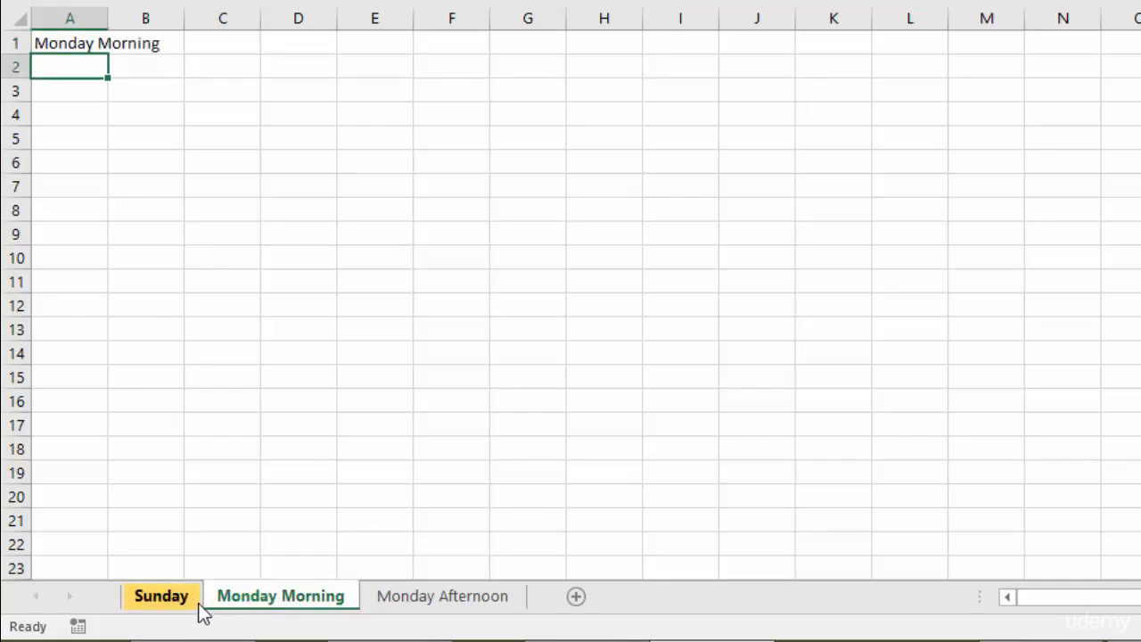
{"action": "right_click", "coordinate": [308, 603]}
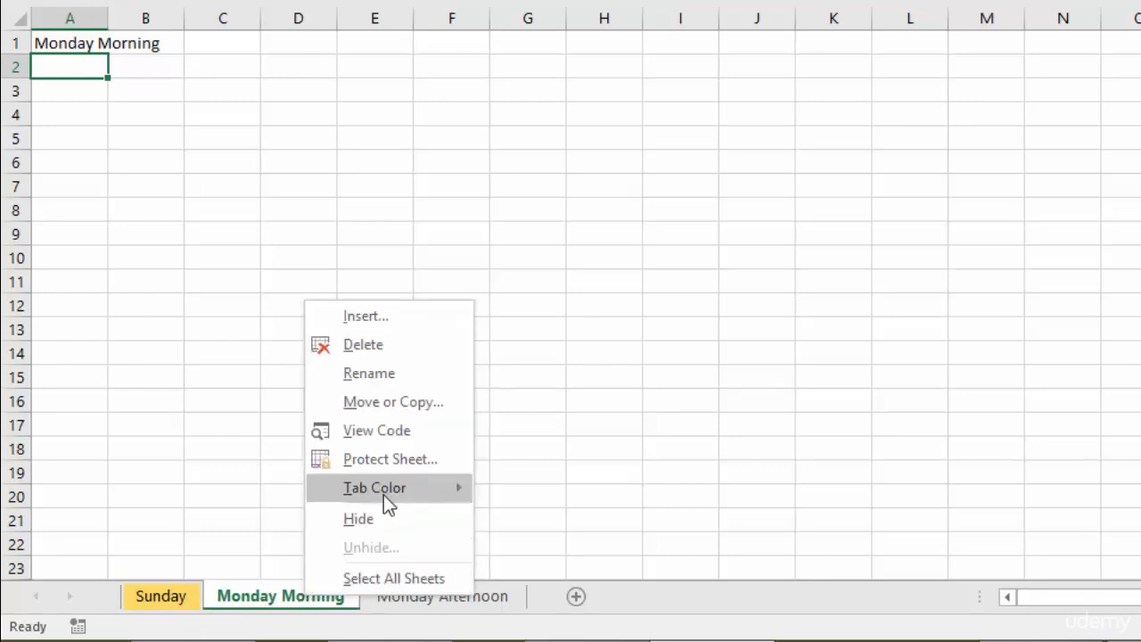
{"action": "mouse_move", "coordinate": [386, 489]}
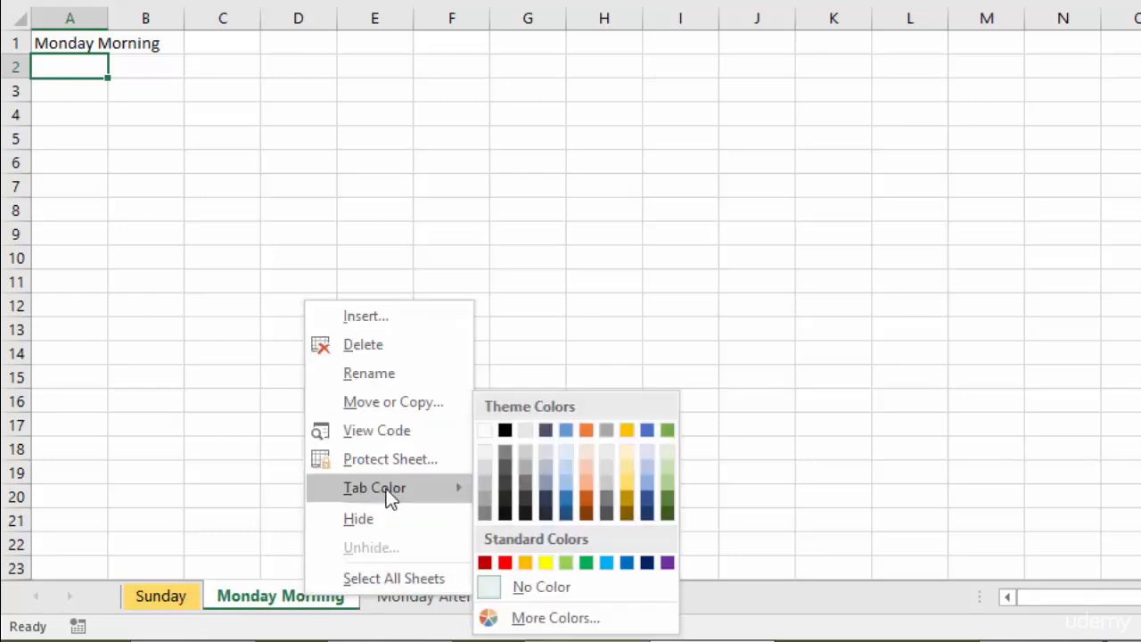
{"action": "left_click", "coordinate": [526, 500]}
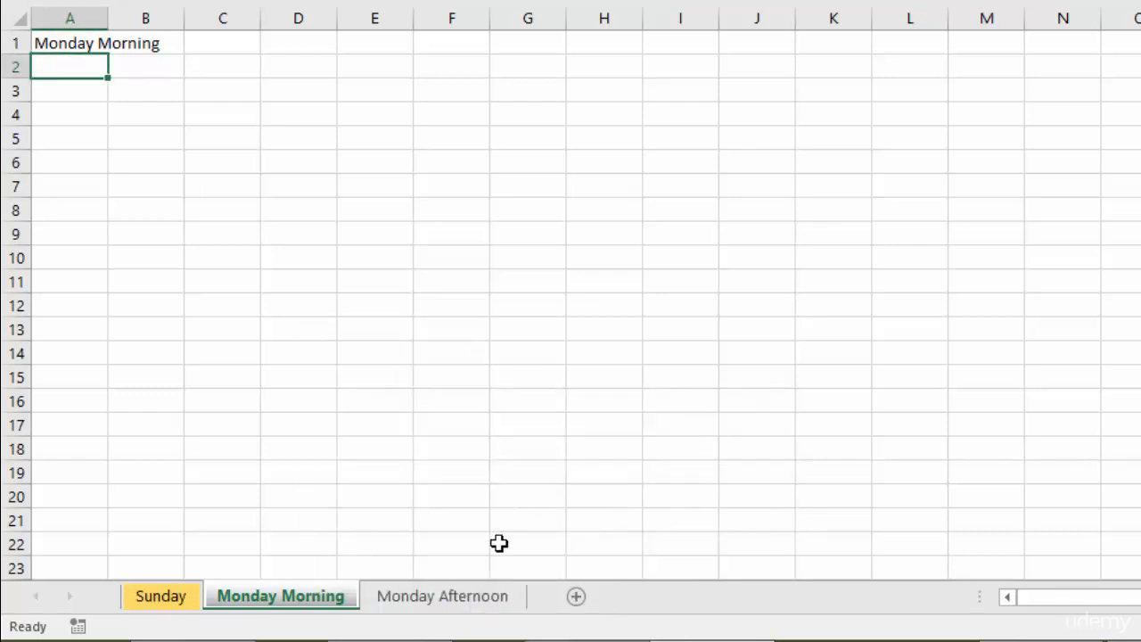
Color the Monday Afternoon sheet's tab with the darkest blue theme shade and check it from another sheet.
{"action": "left_click", "coordinate": [435, 598]}
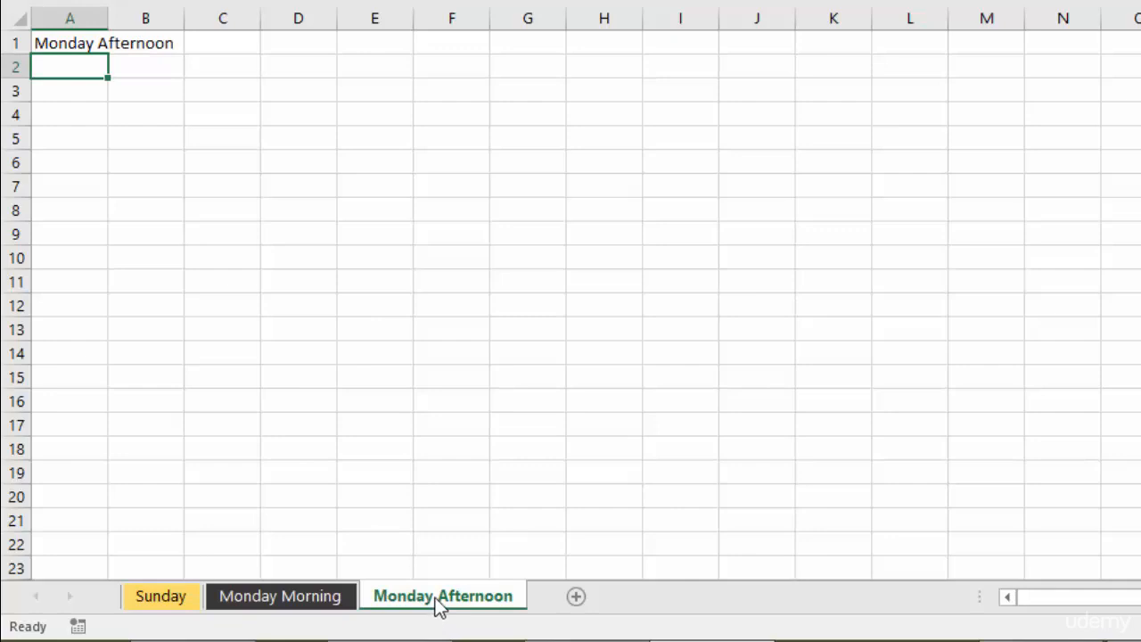
{"action": "right_click", "coordinate": [436, 598]}
{"action": "mouse_move", "coordinate": [529, 499]}
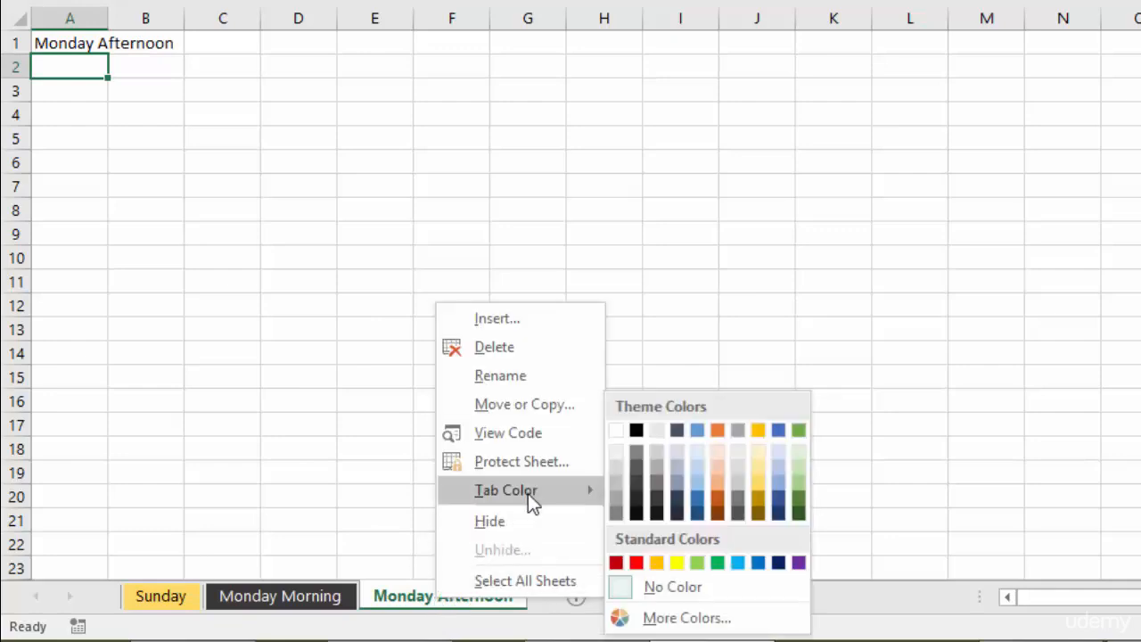
{"action": "left_click", "coordinate": [696, 516]}
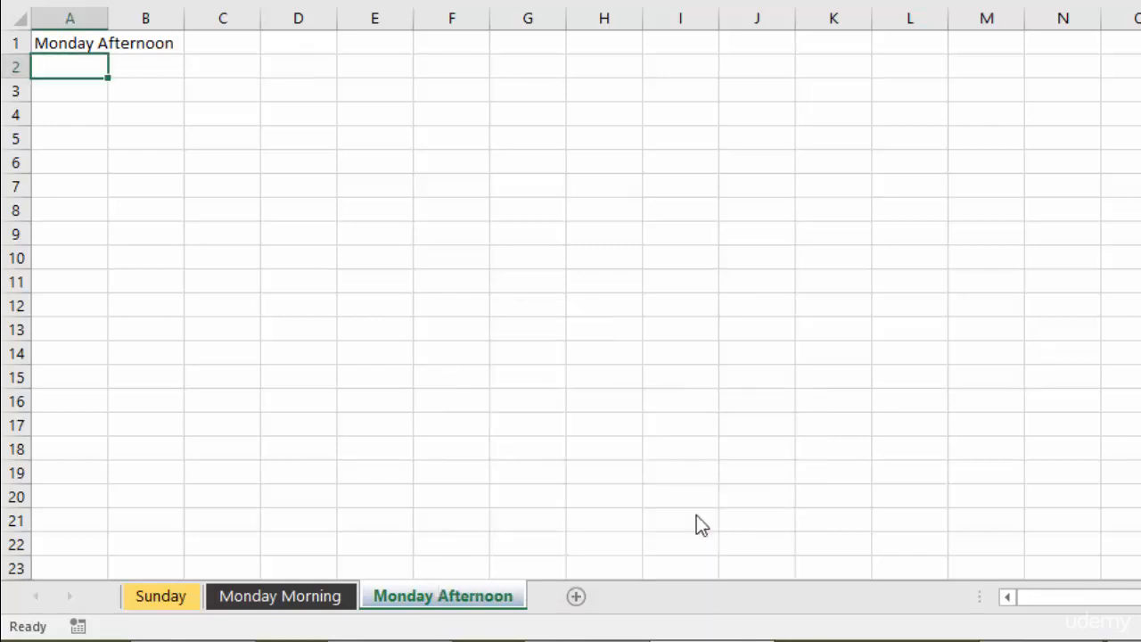
{"action": "left_click", "coordinate": [292, 602]}
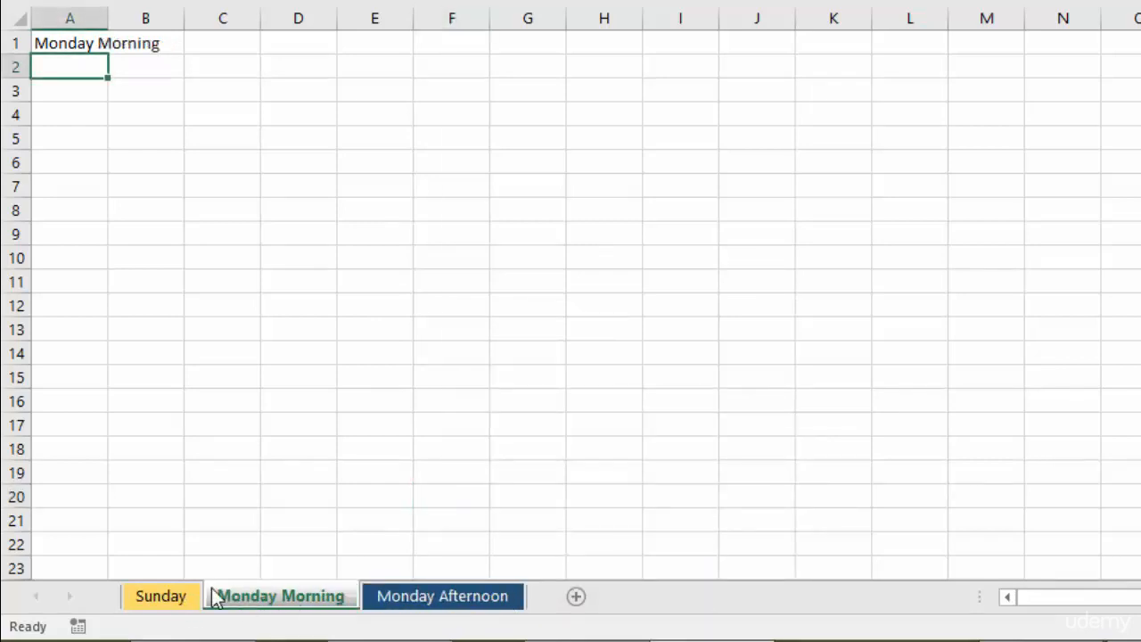
On the Sunday sheet, enter 12 in A2 and 13 in A3, extend the series down to A13, and return to A1.
{"action": "left_click", "coordinate": [165, 599]}
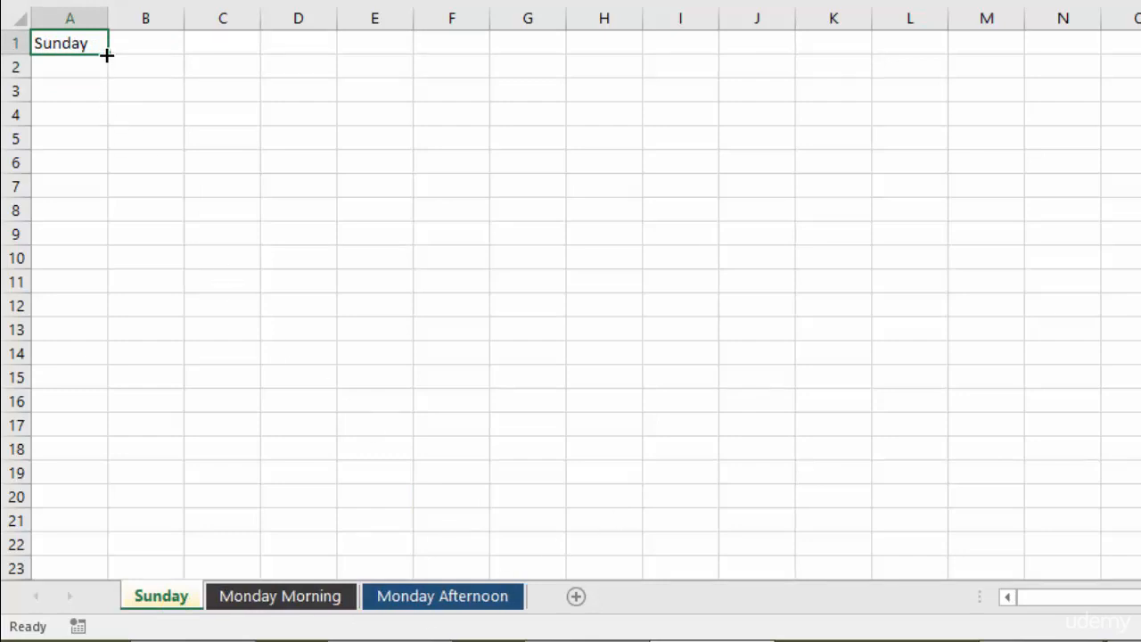
{"action": "left_click", "coordinate": [86, 73]}
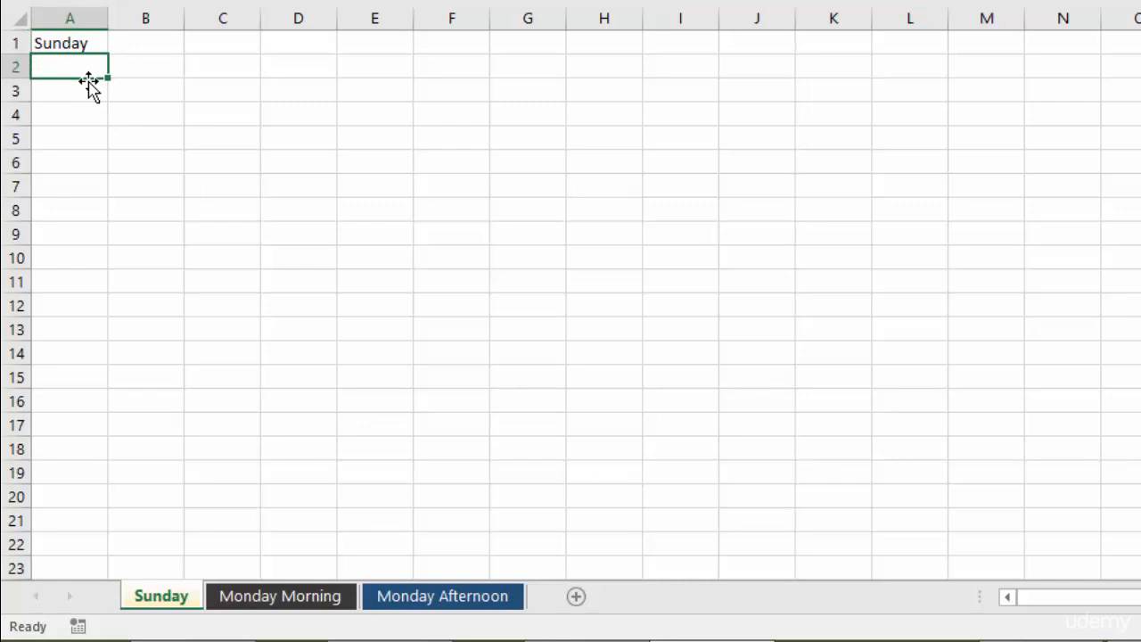
{"action": "type", "text": "12"}
{"action": "key", "text": "Return"}
{"action": "type", "text": "13"}
{"action": "key", "text": "Return"}
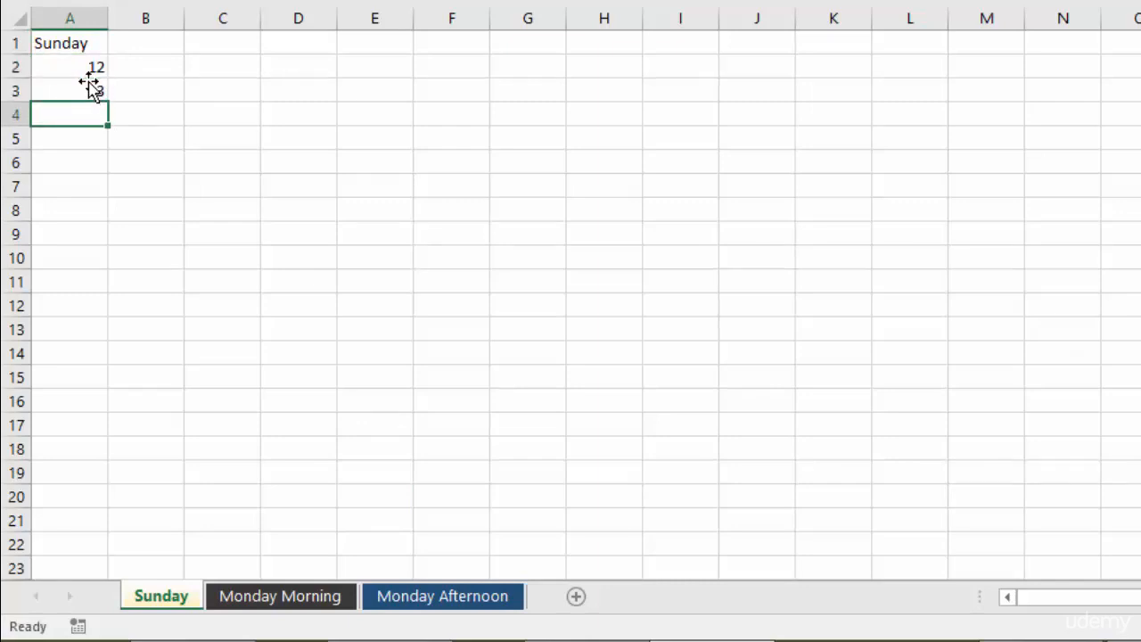
{"action": "left_click_drag", "start_coordinate": [84, 69], "coordinate": [107, 342]}
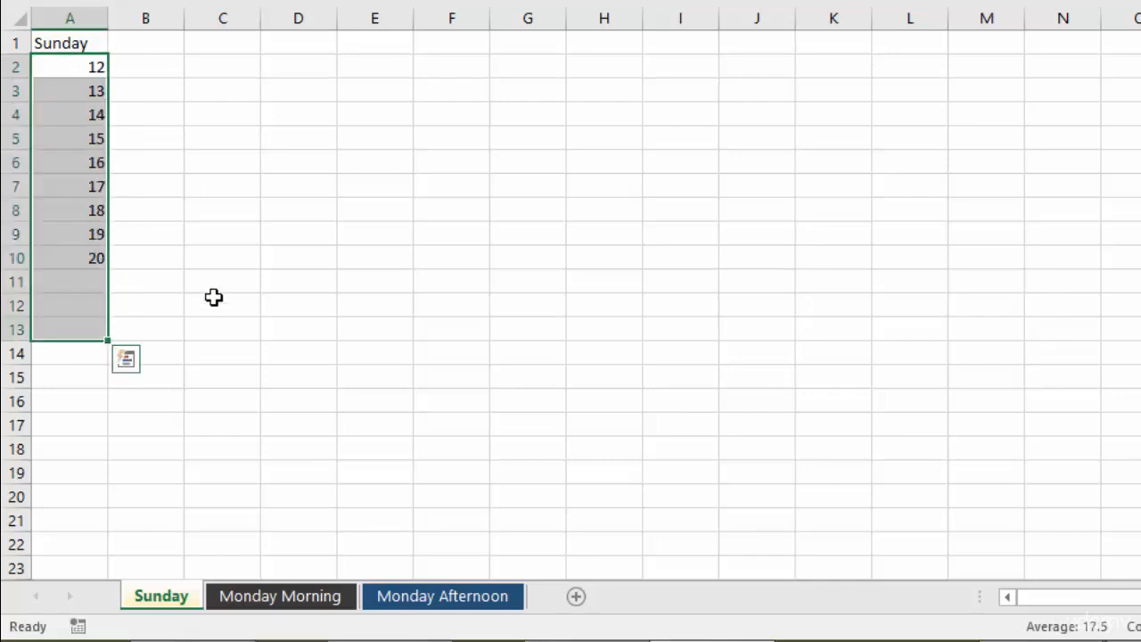
{"action": "left_click", "coordinate": [251, 256]}
{"action": "key", "text": "ctrl+Home"}
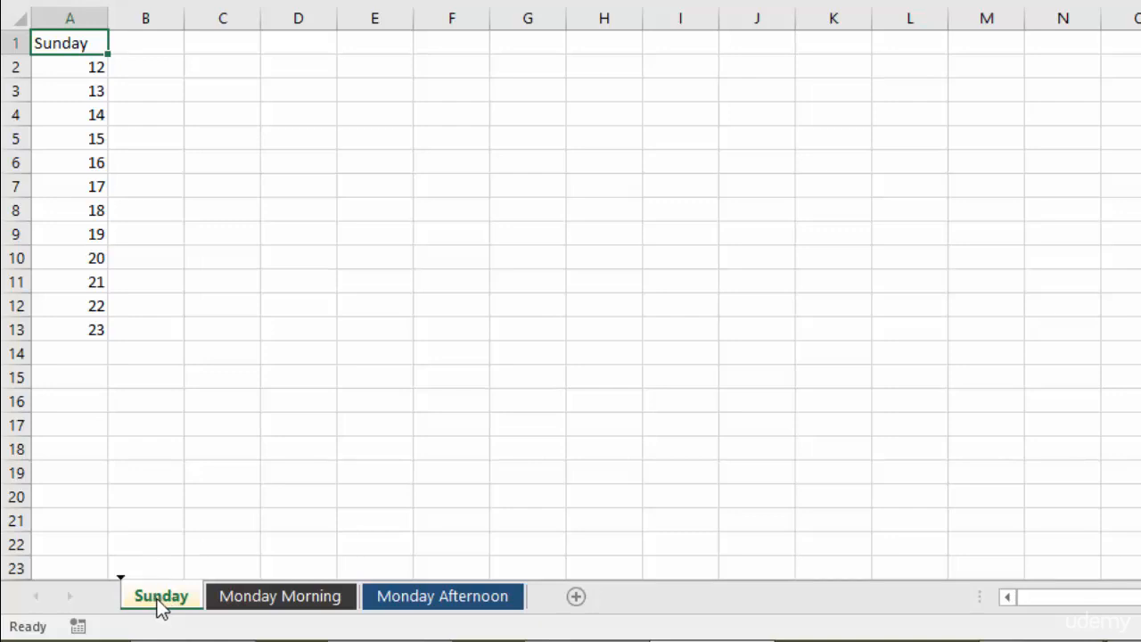
Duplicate the Sunday sheet directly after the original and compare both sheets.
{"action": "left_click_drag", "start_coordinate": [161, 604], "coordinate": [229, 606]}
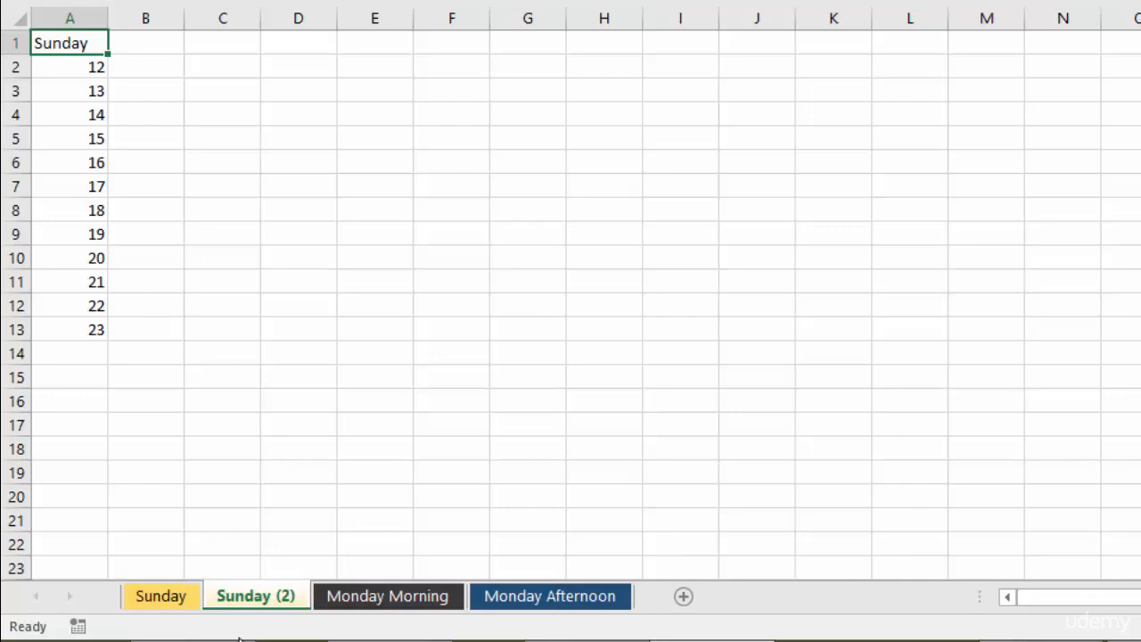
{"action": "left_click", "coordinate": [158, 602]}
{"action": "left_click", "coordinate": [253, 595]}
Delete the Sunday (2) worksheet permanently.
{"action": "right_click", "coordinate": [253, 595]}
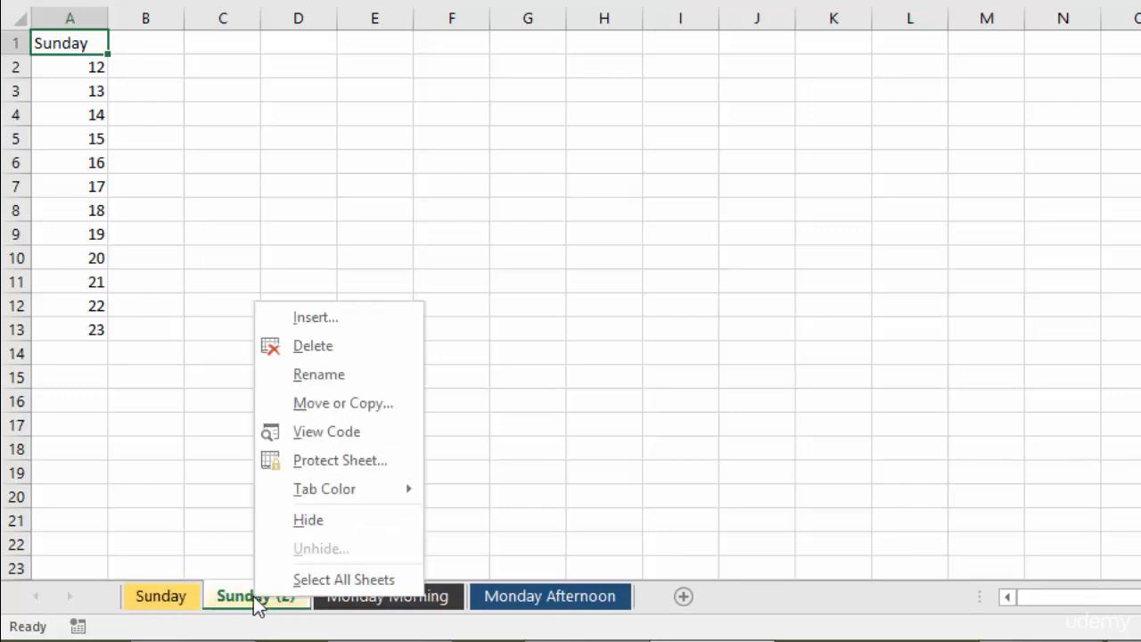
{"action": "left_click", "coordinate": [312, 346]}
{"action": "left_click", "coordinate": [769, 285]}
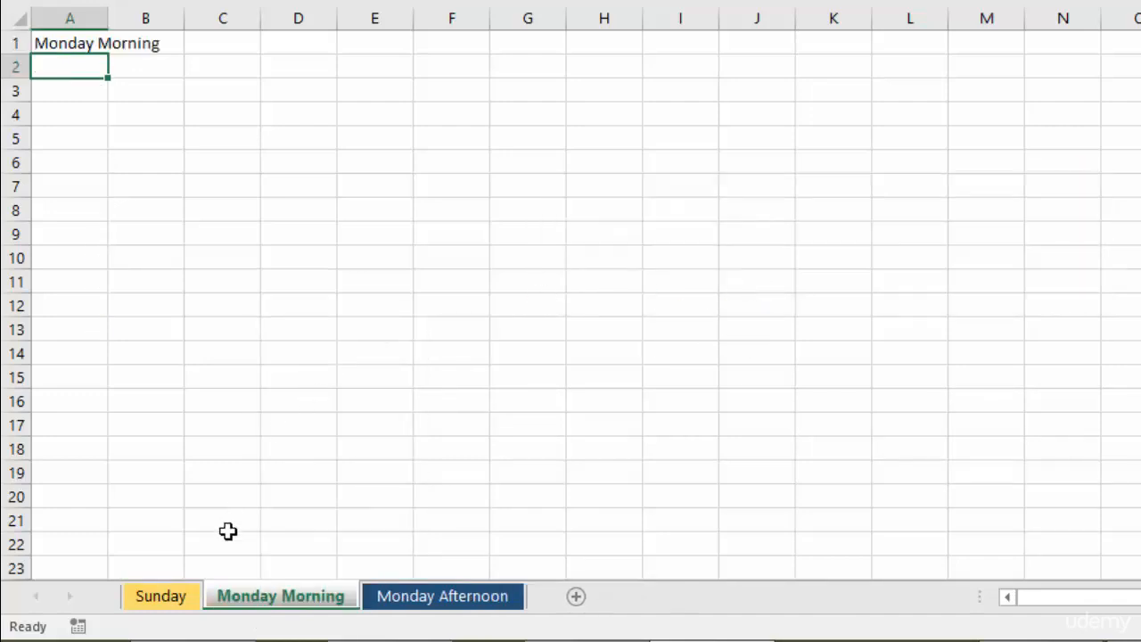
Create a copy of the Sunday sheet at the end of the workbook and compare it with the original.
{"action": "right_click", "coordinate": [155, 600]}
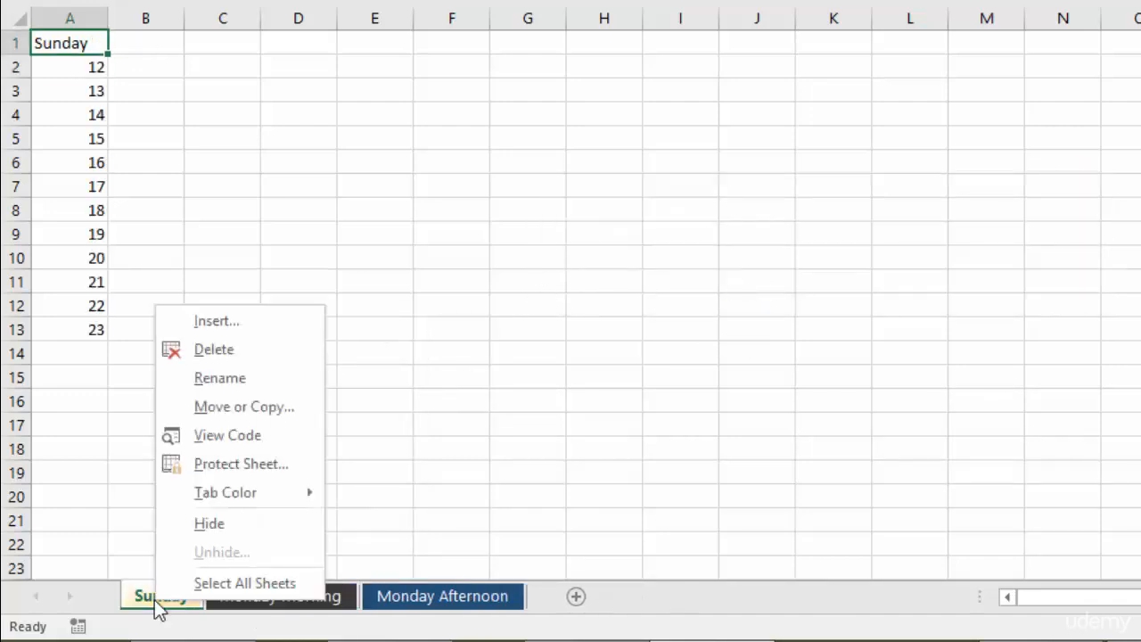
{"action": "left_click", "coordinate": [239, 408]}
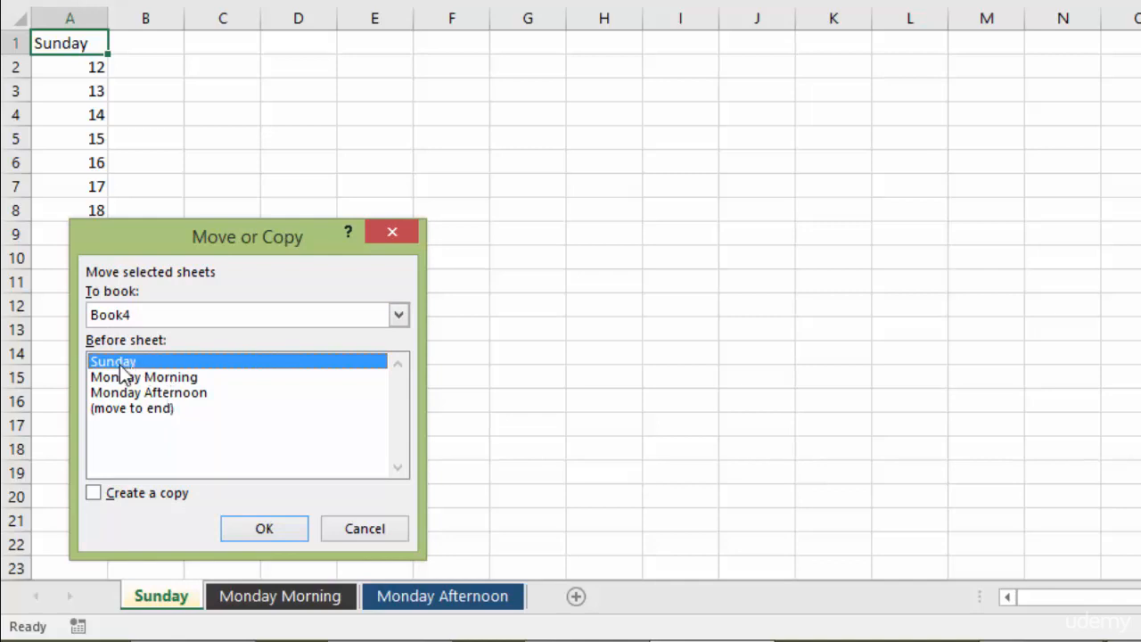
{"action": "left_click", "coordinate": [150, 410]}
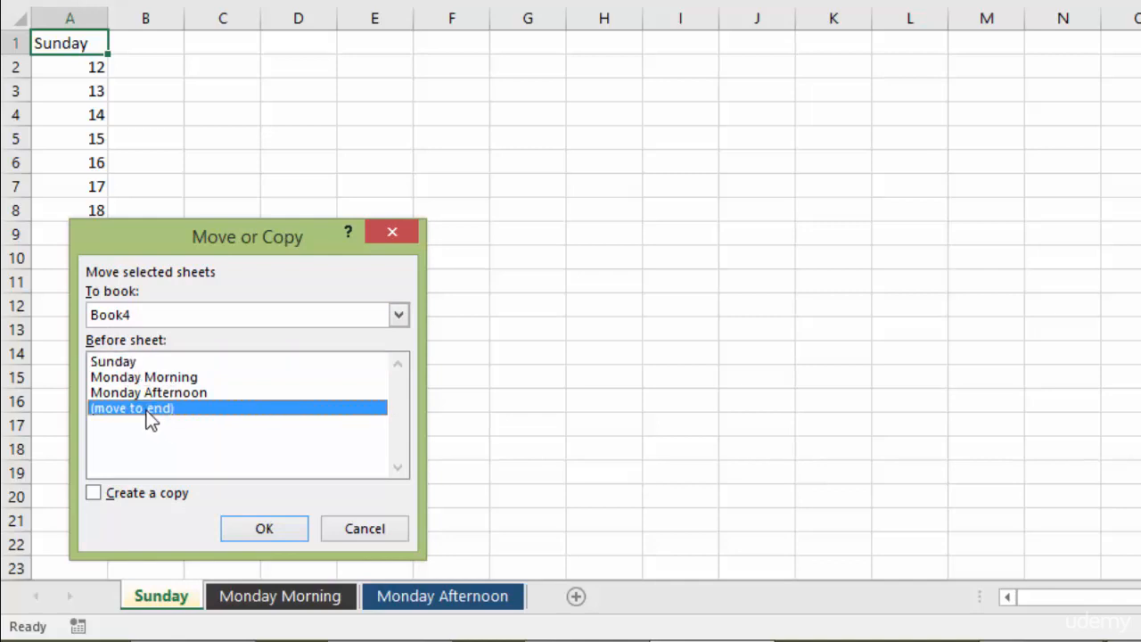
{"action": "left_click", "coordinate": [94, 493]}
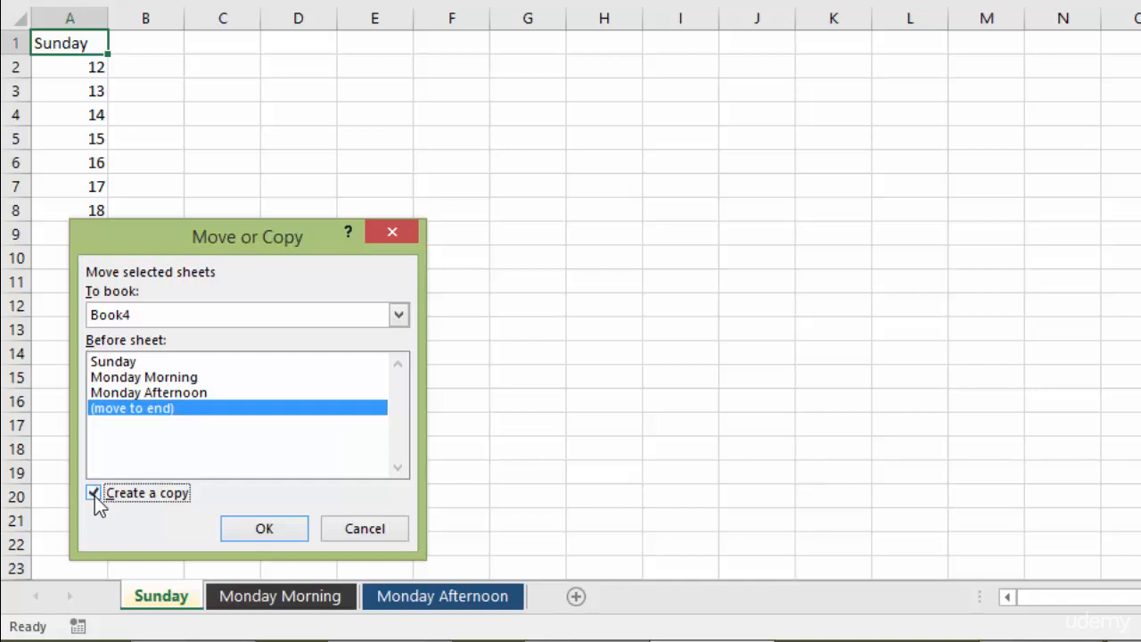
{"action": "left_click", "coordinate": [258, 532]}
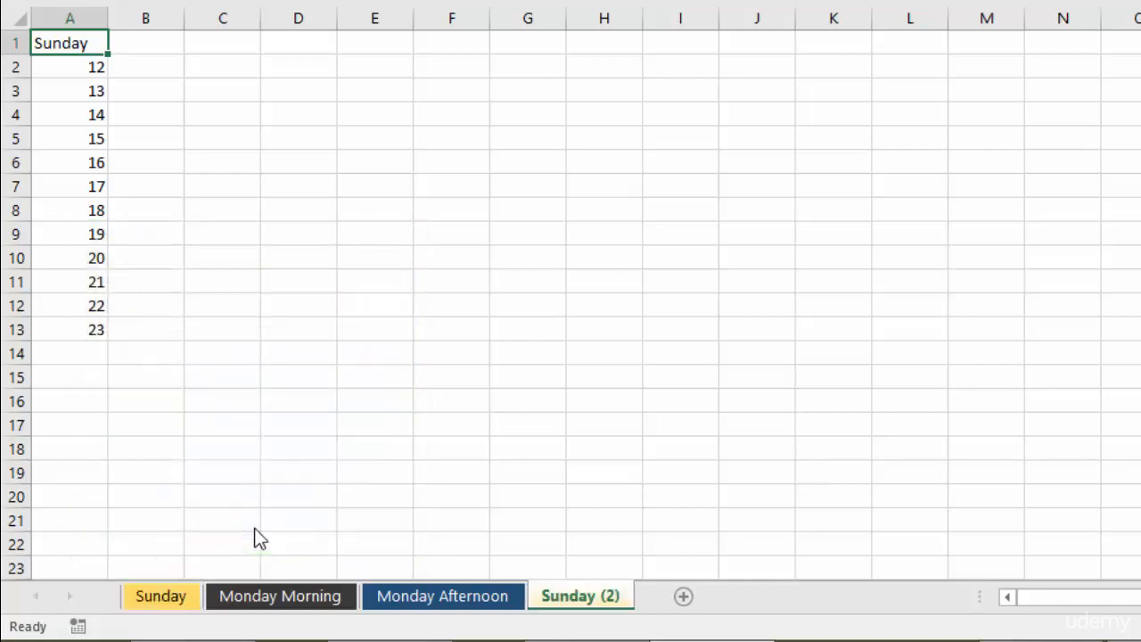
{"action": "left_click", "coordinate": [173, 601]}
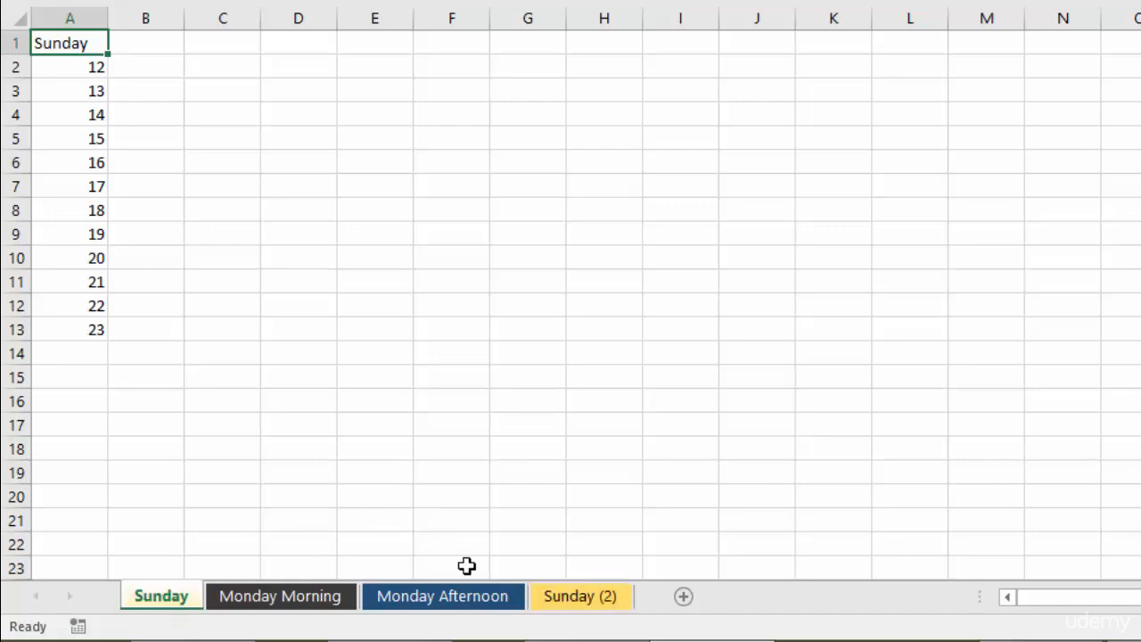
{"action": "left_click", "coordinate": [567, 597]}
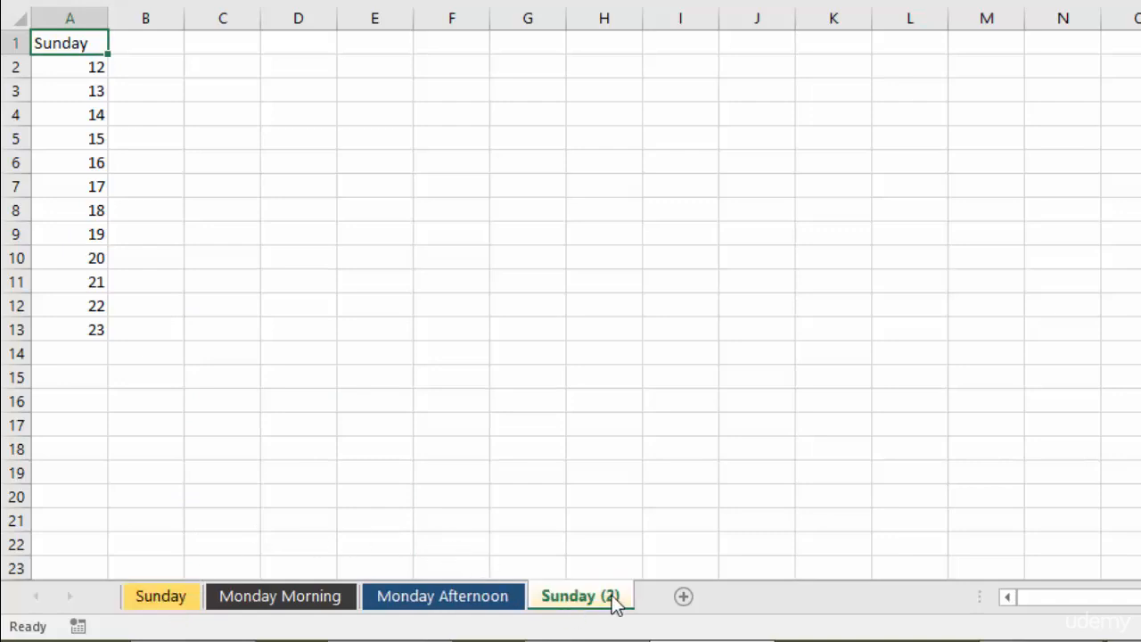
Delete the Sunday (2) copy at the end of the workbook and confirm its permanent removal.
{"action": "right_click", "coordinate": [574, 602]}
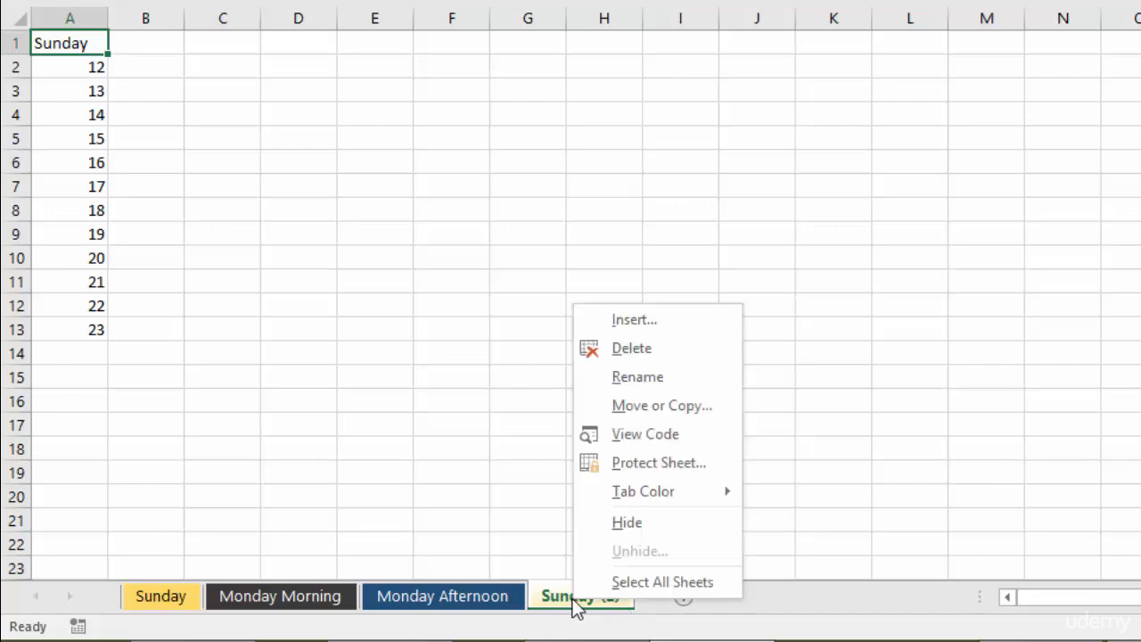
{"action": "left_click", "coordinate": [661, 349]}
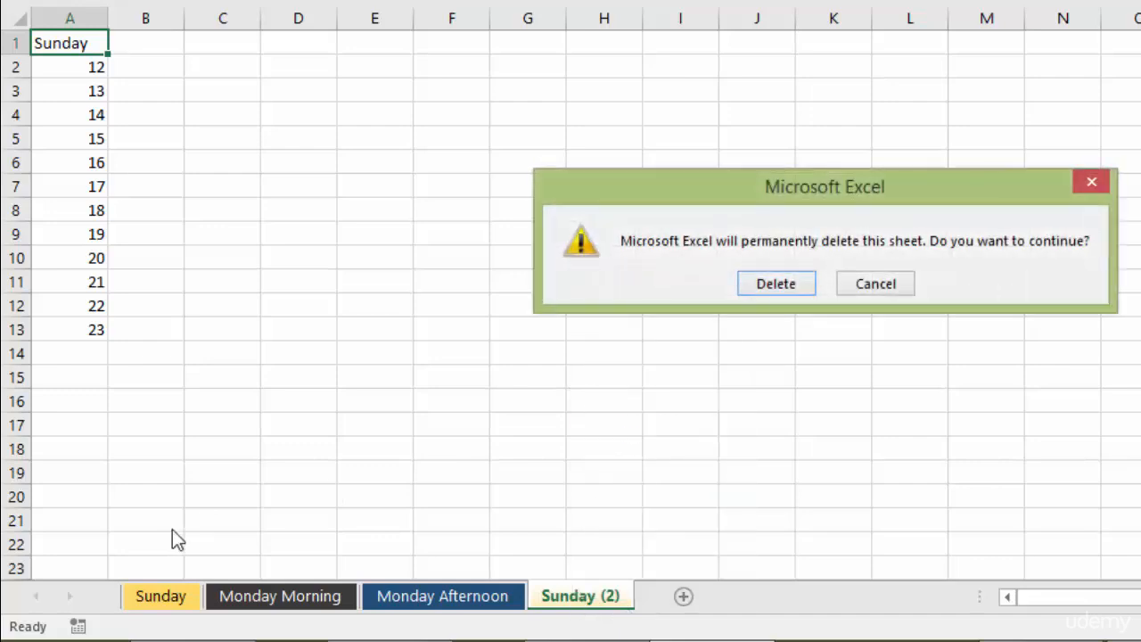
{"action": "left_click", "coordinate": [775, 283]}
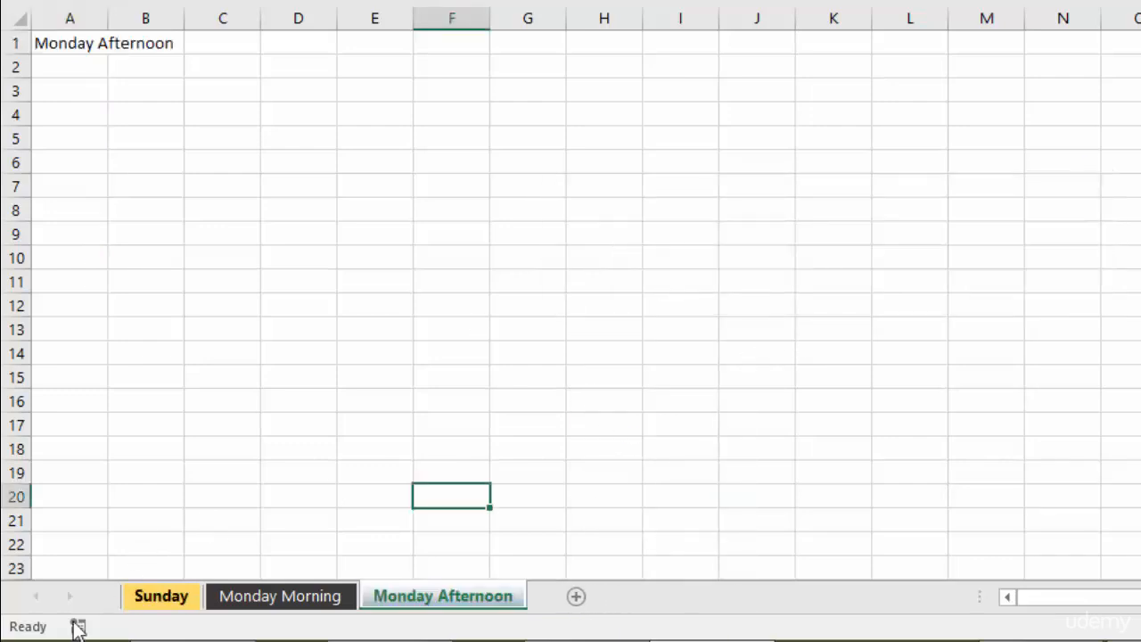
Move the Sunday sheet to the end of the workbook without creating a copy, and return it to the front before Monday Morning.
{"action": "mouse_move", "coordinate": [155, 598]}
{"action": "left_mouse_down"}
{"action": "mouse_move", "coordinate": [540, 610]}
{"action": "mouse_move", "coordinate": [131, 604]}
{"action": "left_mouse_up"}
{"action": "right_click", "coordinate": [170, 606]}
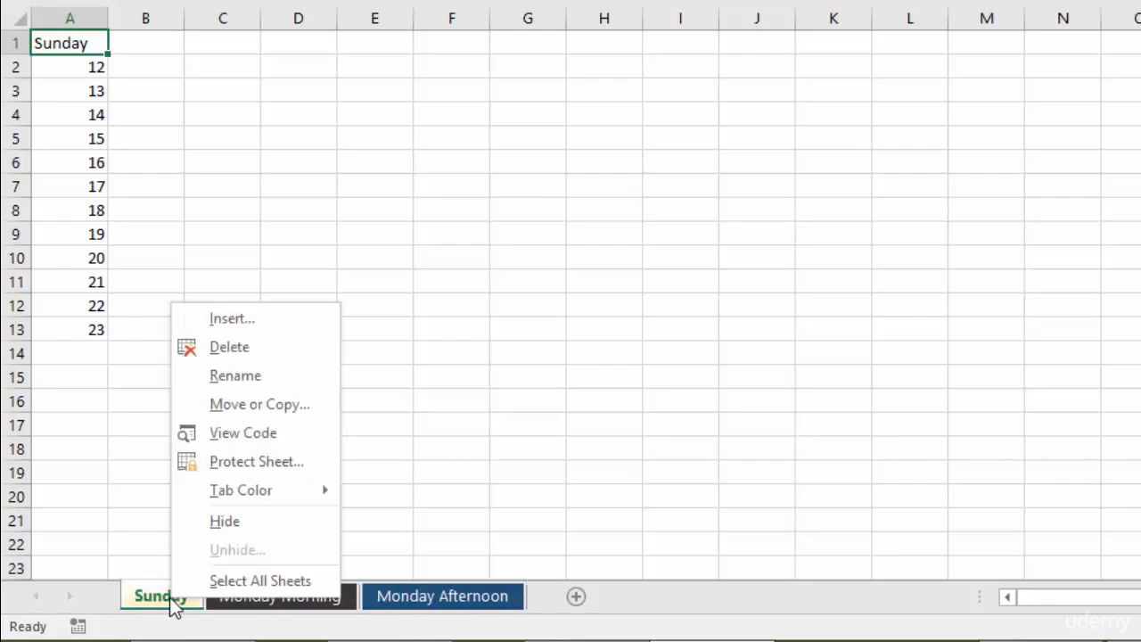
{"action": "left_click", "coordinate": [234, 408]}
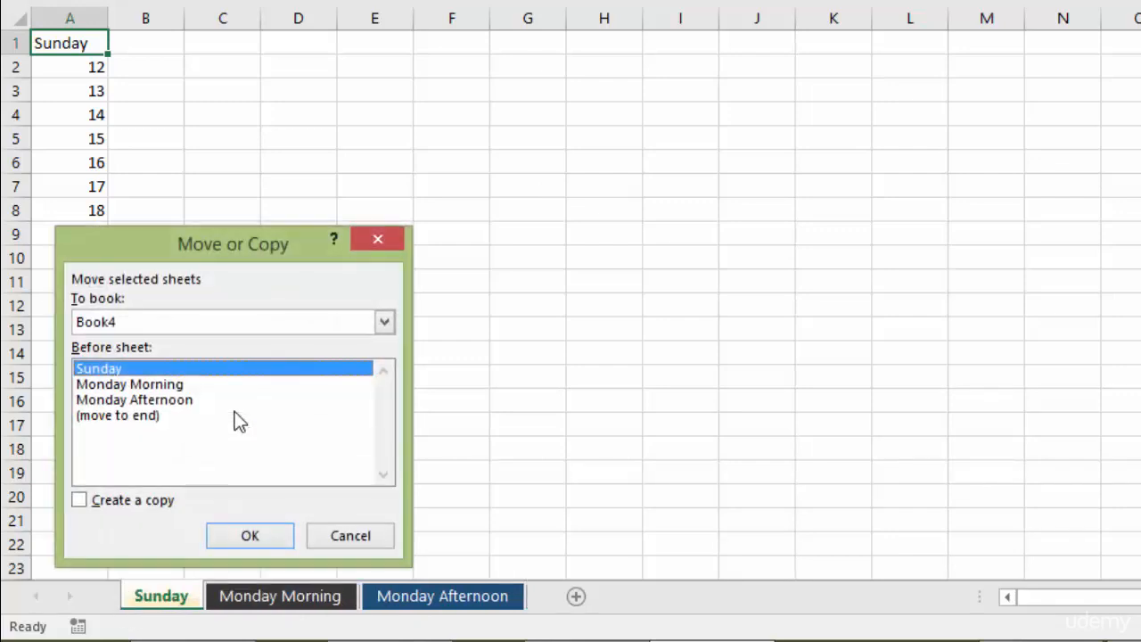
{"action": "left_click", "coordinate": [143, 420]}
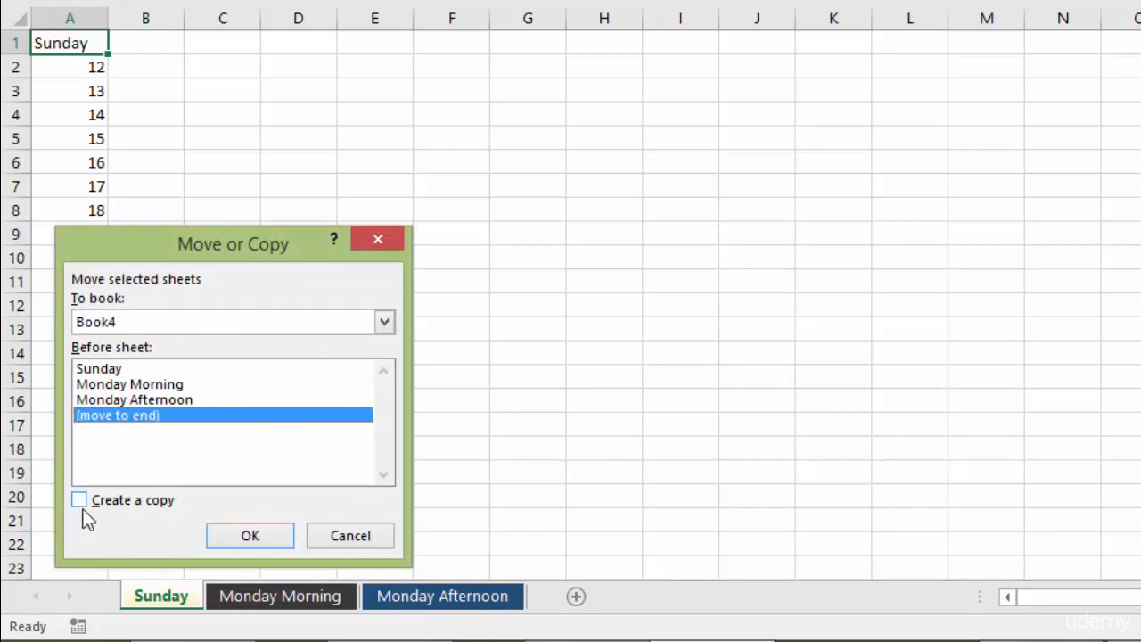
{"action": "left_click", "coordinate": [256, 537]}
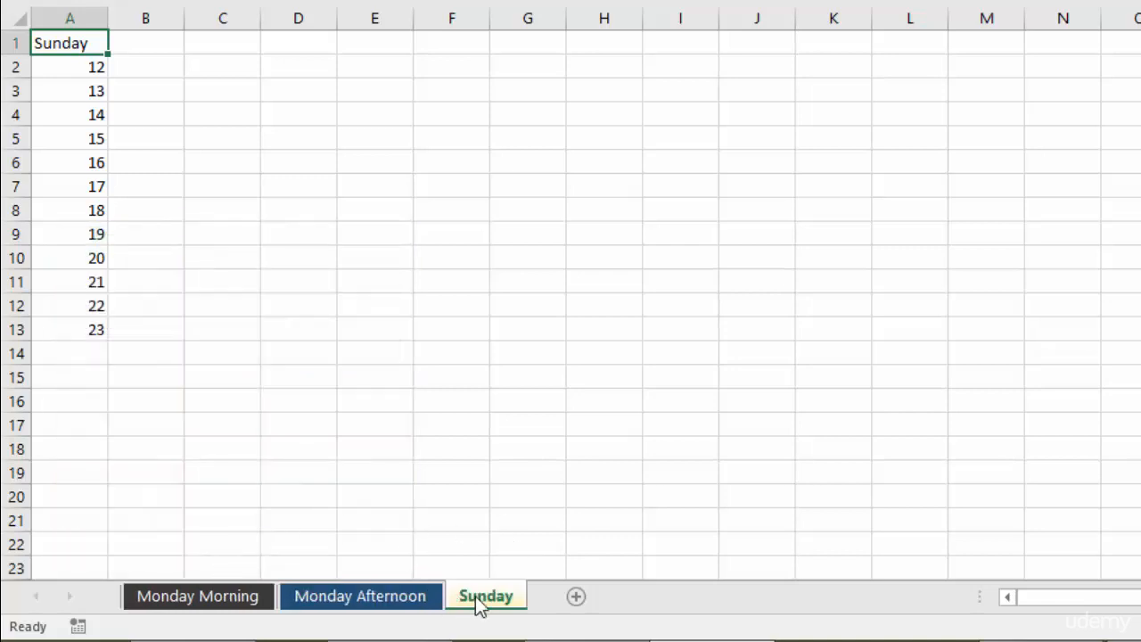
{"action": "mouse_move", "coordinate": [500, 602]}
{"action": "left_mouse_down"}
{"action": "mouse_move", "coordinate": [117, 603]}
{"action": "mouse_move", "coordinate": [128, 603]}
{"action": "left_mouse_up"}
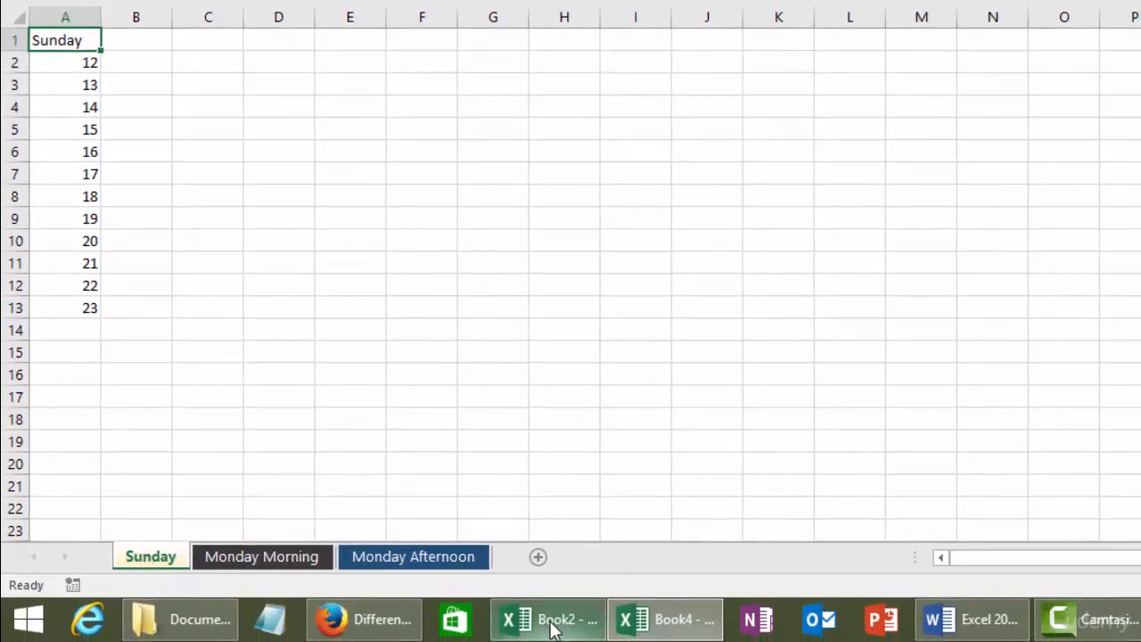
Check the Book2 workbook, and copy the Sunday sheet from Book4 into Book2 before Sheet1.
{"action": "left_click", "coordinate": [552, 630]}
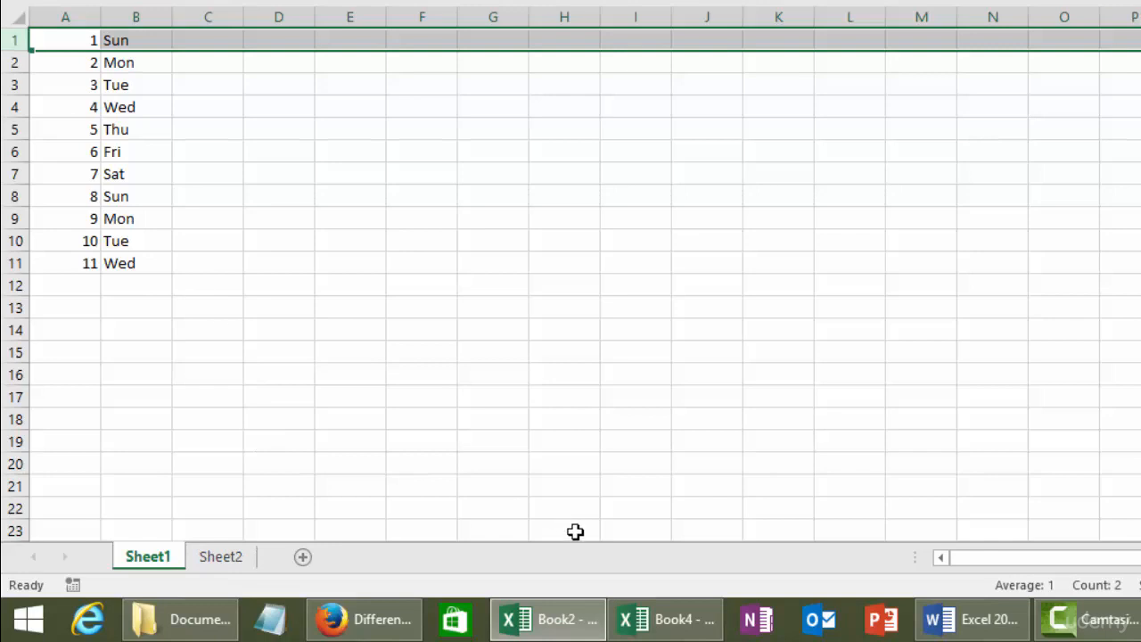
{"action": "left_click", "coordinate": [680, 632]}
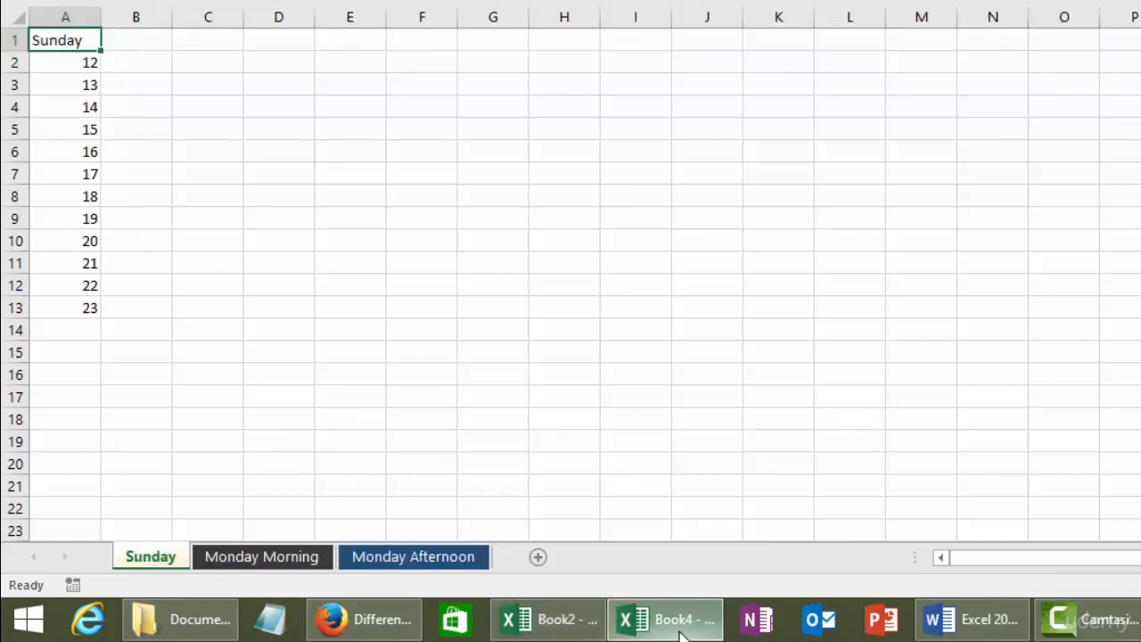
{"action": "right_click", "coordinate": [142, 557]}
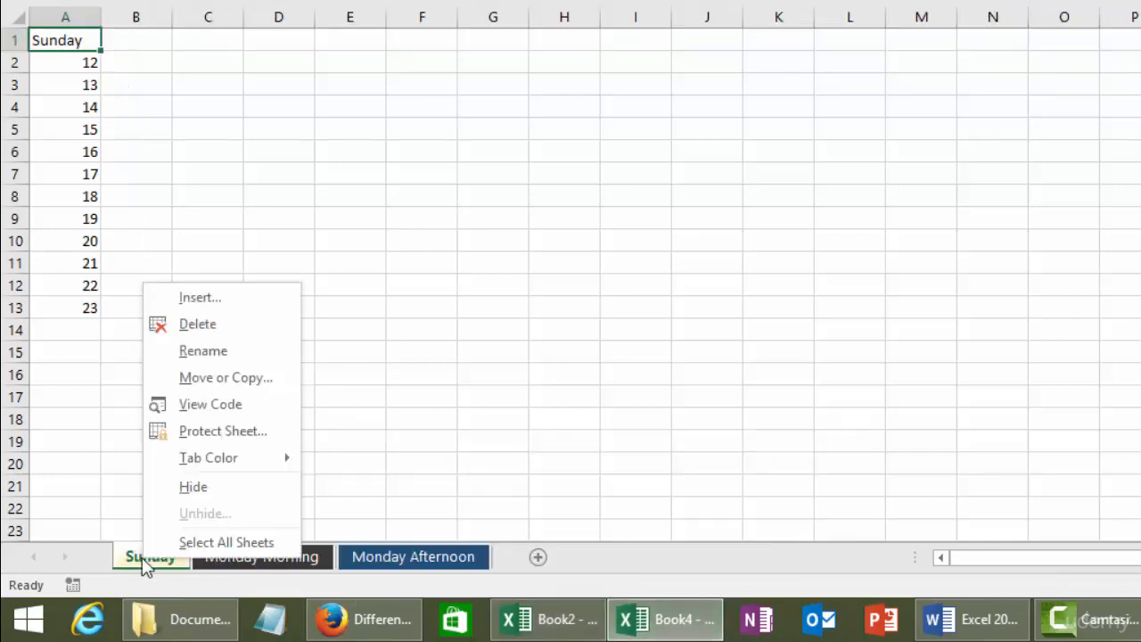
{"action": "left_click", "coordinate": [232, 377]}
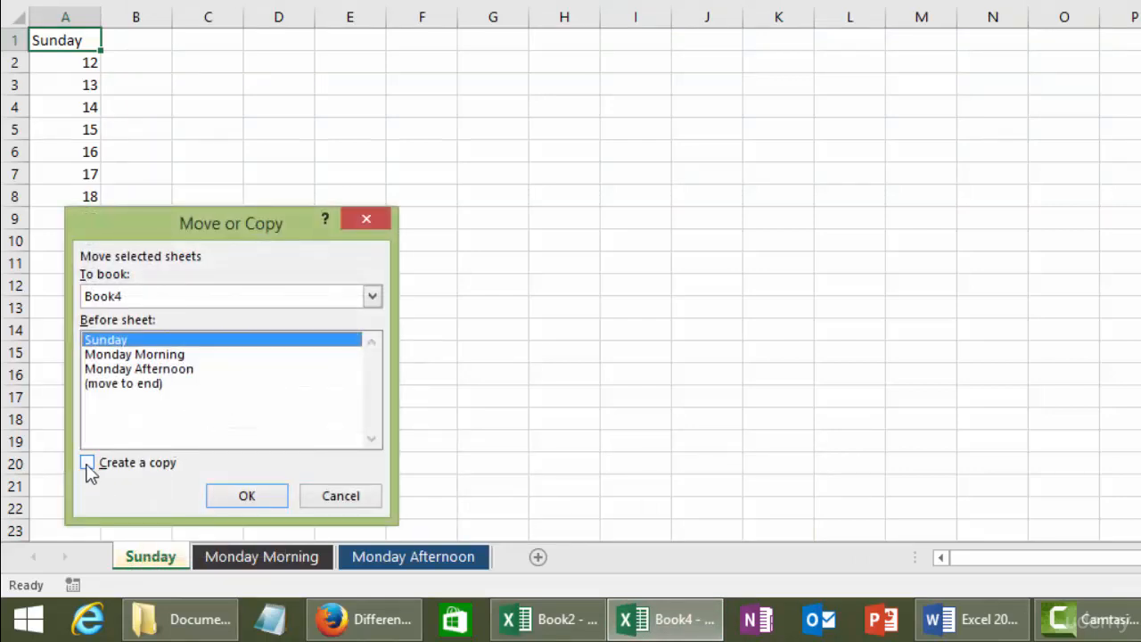
{"action": "left_click", "coordinate": [86, 462]}
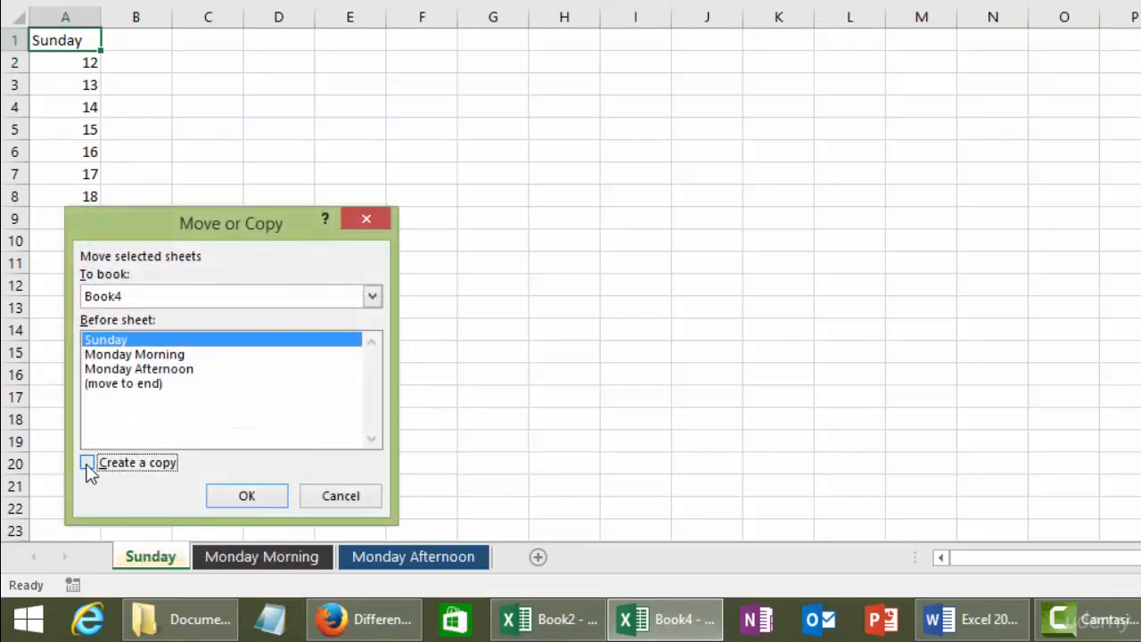
{"action": "left_click", "coordinate": [372, 296]}
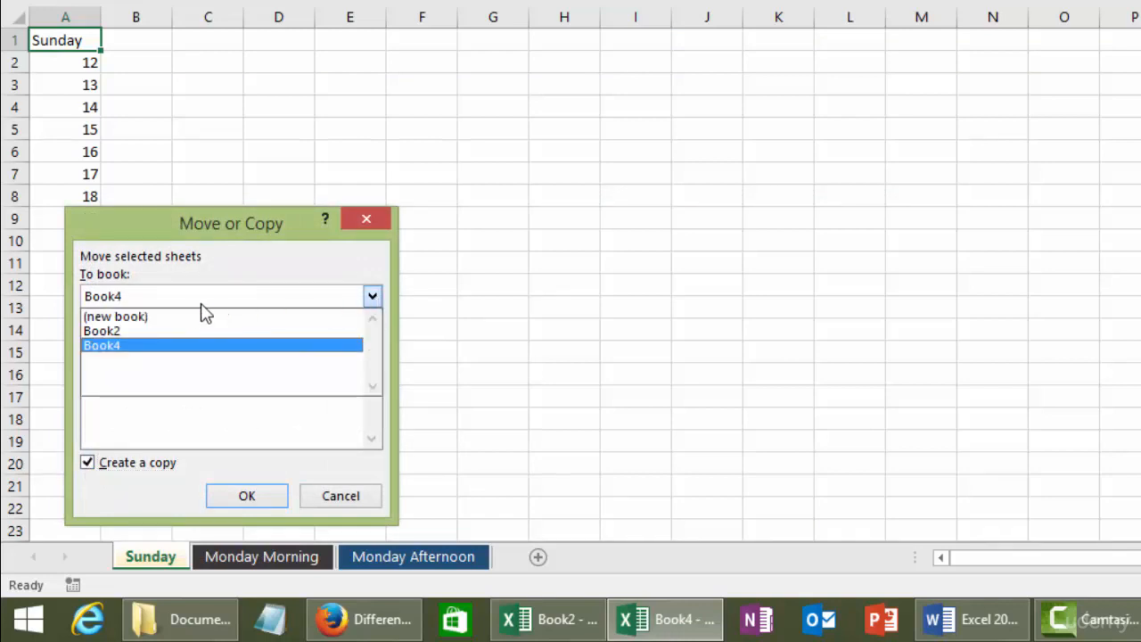
{"action": "left_click", "coordinate": [108, 344]}
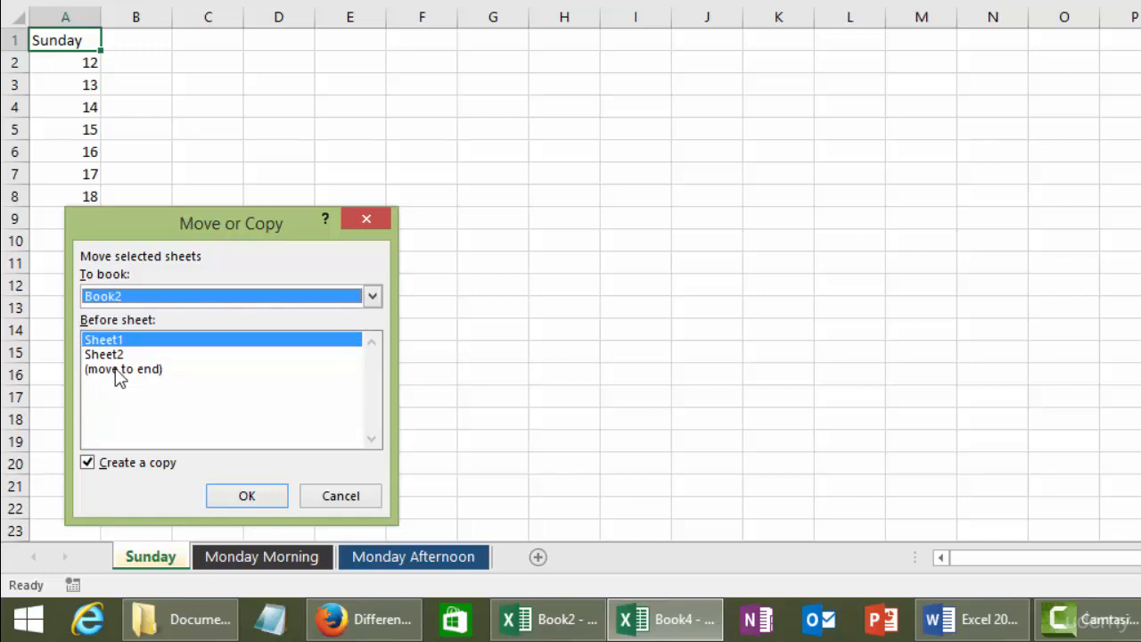
{"action": "left_click", "coordinate": [115, 344]}
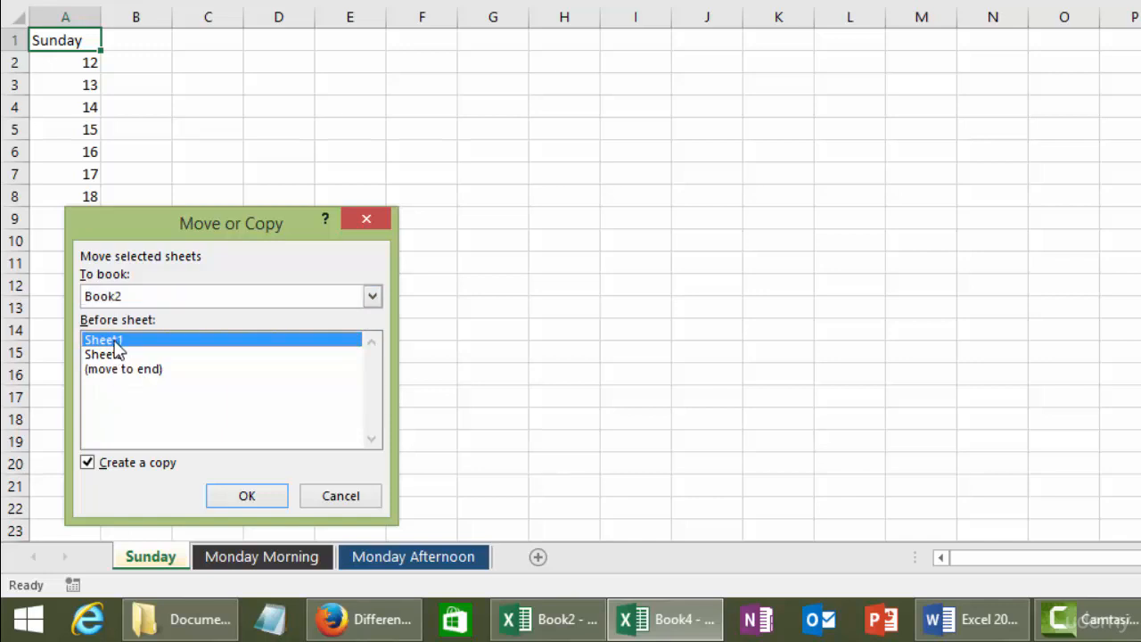
{"action": "left_click", "coordinate": [254, 499]}
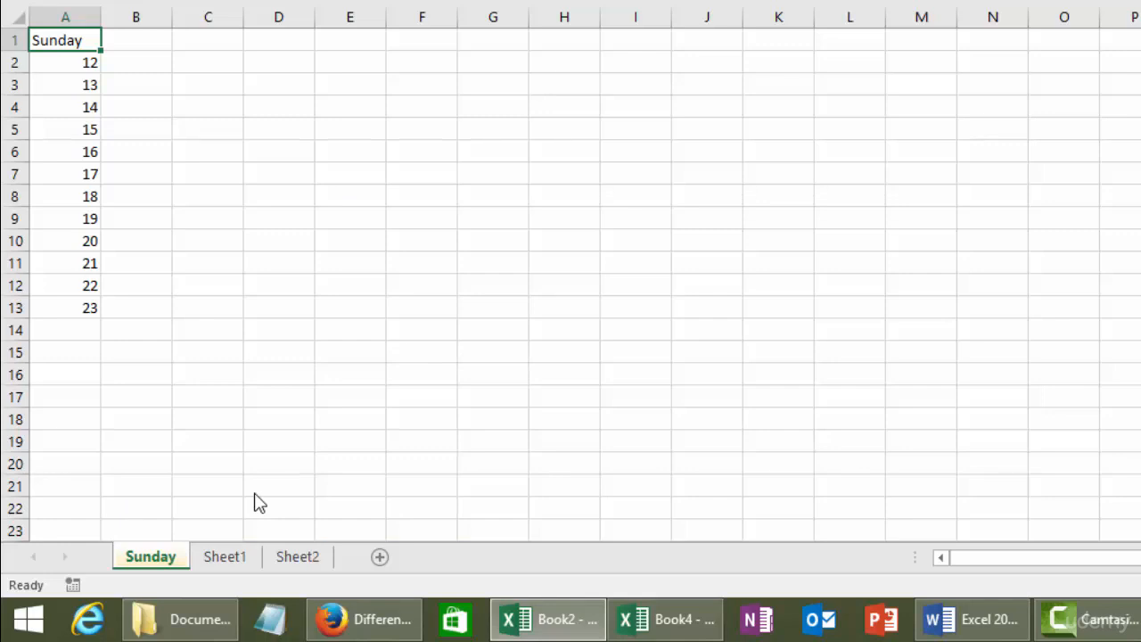
Compare Sheet1 with the copied Sunday sheet in Book2, and return to the Book4 workbook.
{"action": "left_click", "coordinate": [231, 557]}
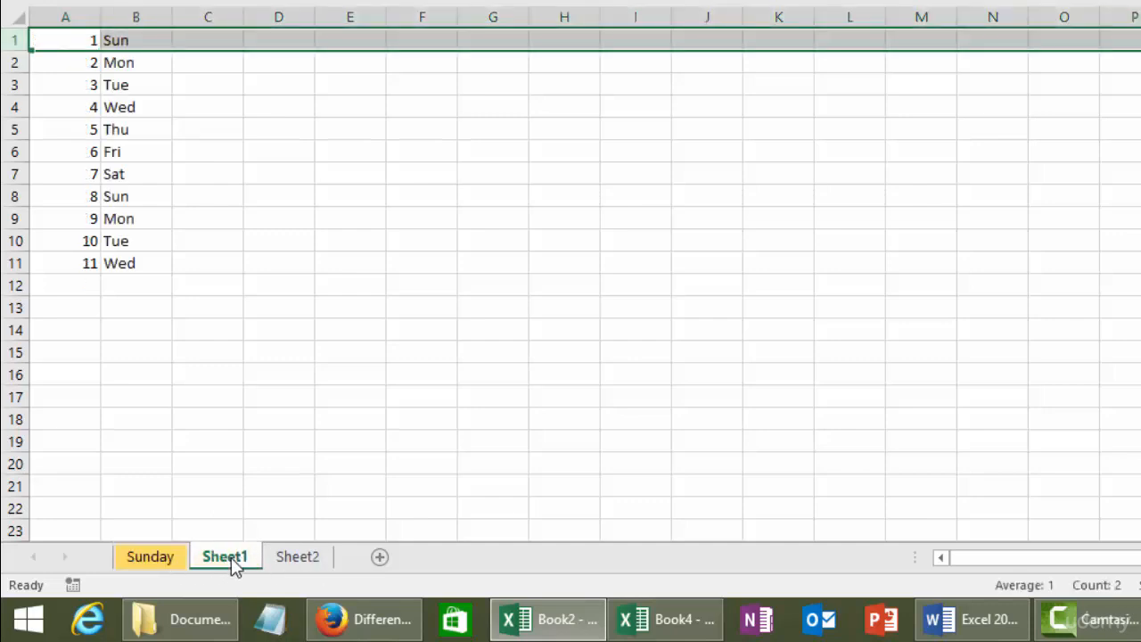
{"action": "left_click", "coordinate": [143, 562]}
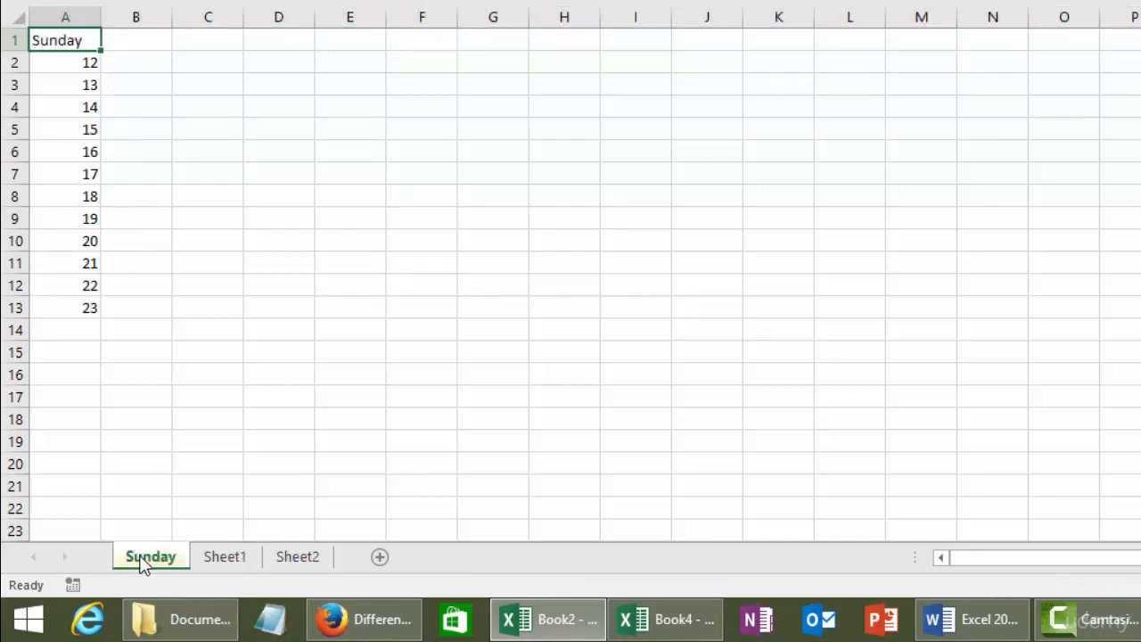
{"action": "left_click", "coordinate": [674, 624]}
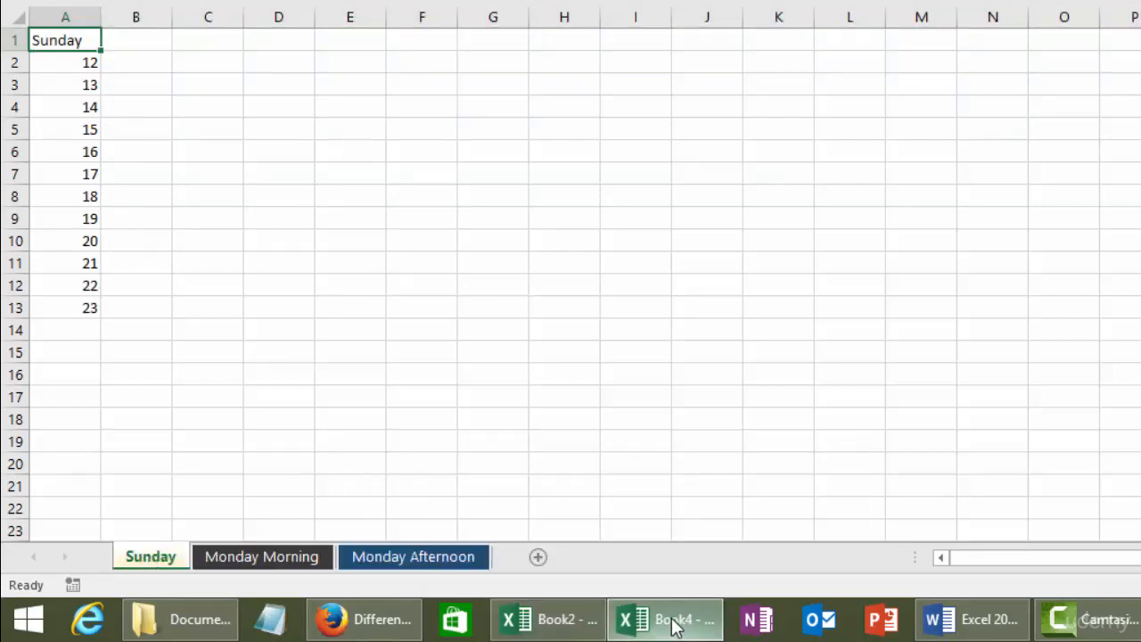
Preview the Family budget (monthly) template among the sheet types available for insertion, without inserting it.
{"action": "right_click", "coordinate": [147, 560]}
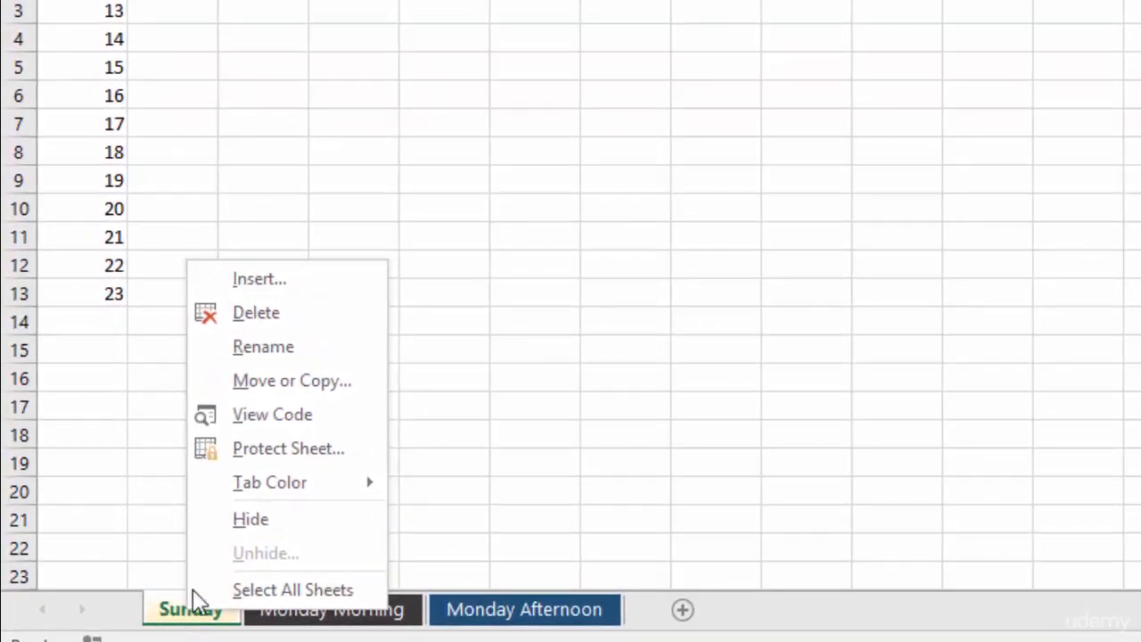
{"action": "left_click", "coordinate": [260, 279]}
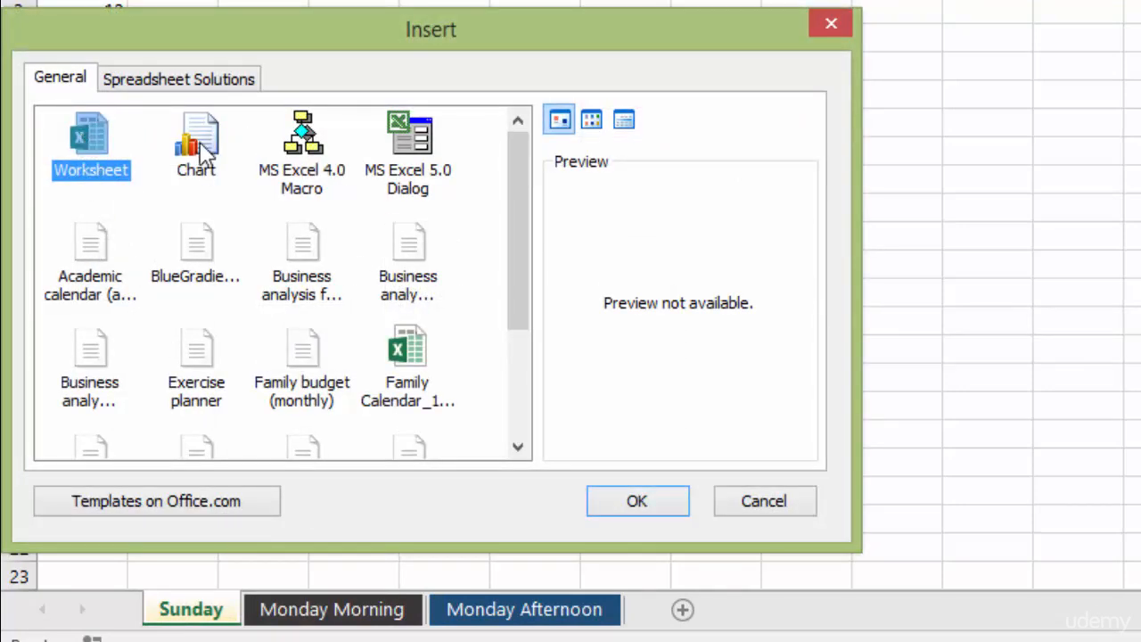
{"action": "left_click", "coordinate": [304, 361]}
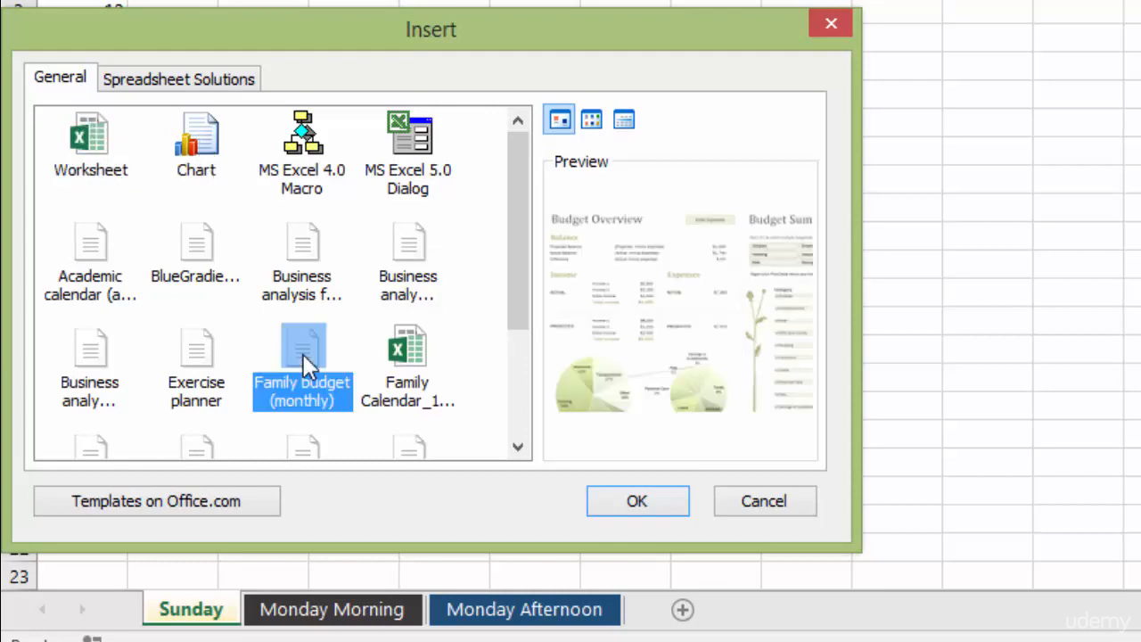
{"action": "left_click", "coordinate": [763, 500]}
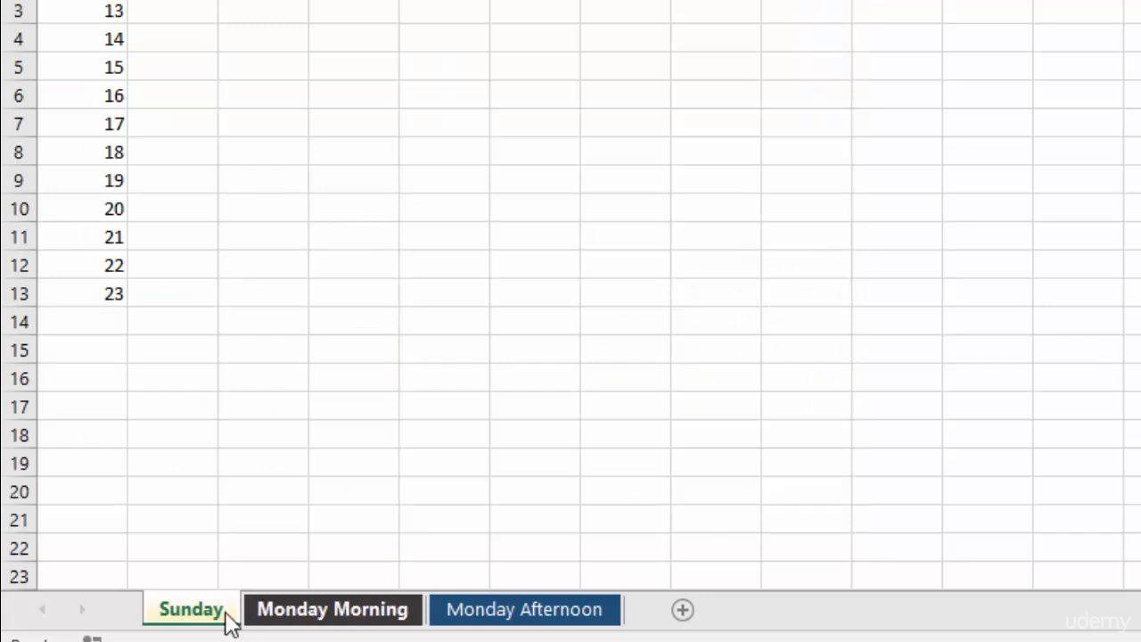
Review the Protect Sheet options for the Sunday sheet without applying any protection.
{"action": "right_click", "coordinate": [192, 618]}
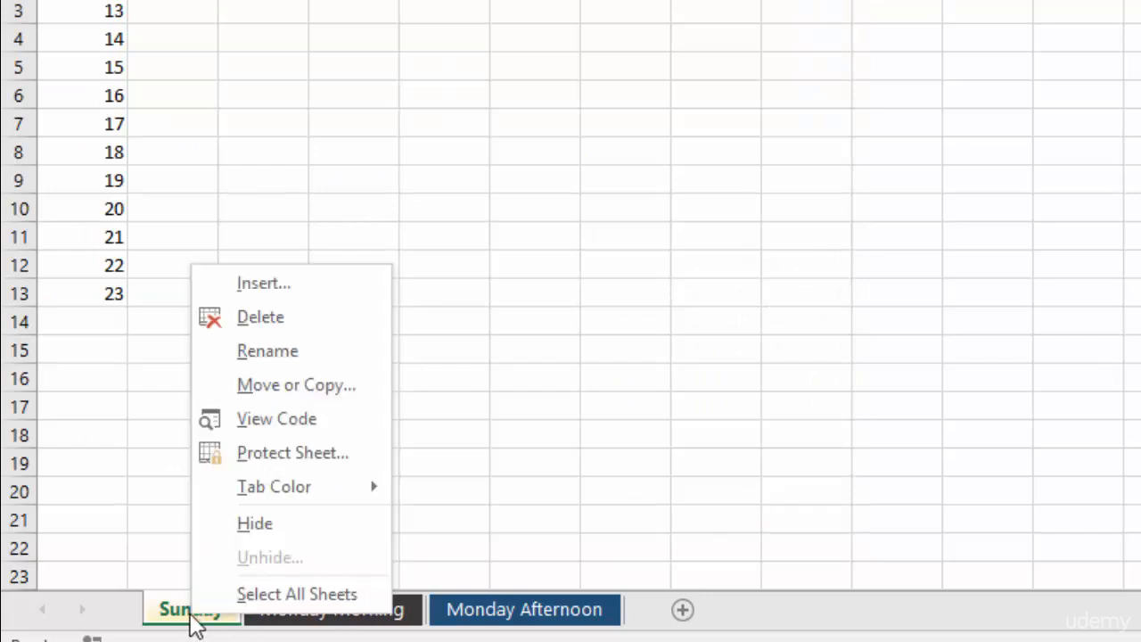
{"action": "left_click", "coordinate": [290, 453]}
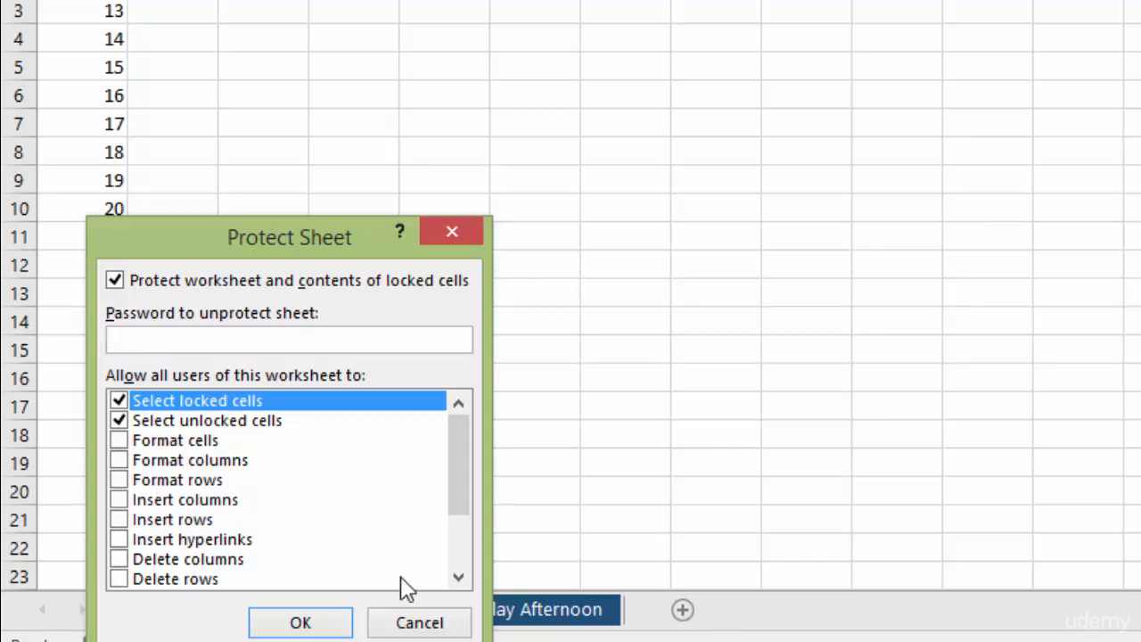
{"action": "left_click", "coordinate": [408, 622]}
Hide the Sunday worksheet in Book4.
{"action": "right_click", "coordinate": [192, 615]}
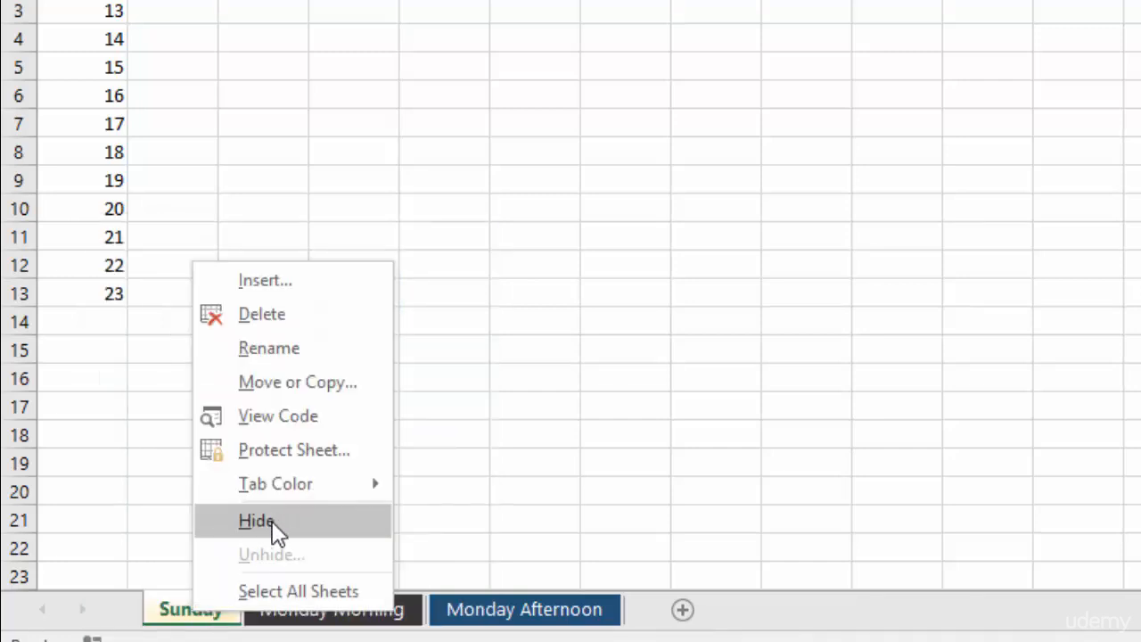
{"action": "left_click", "coordinate": [232, 617]}
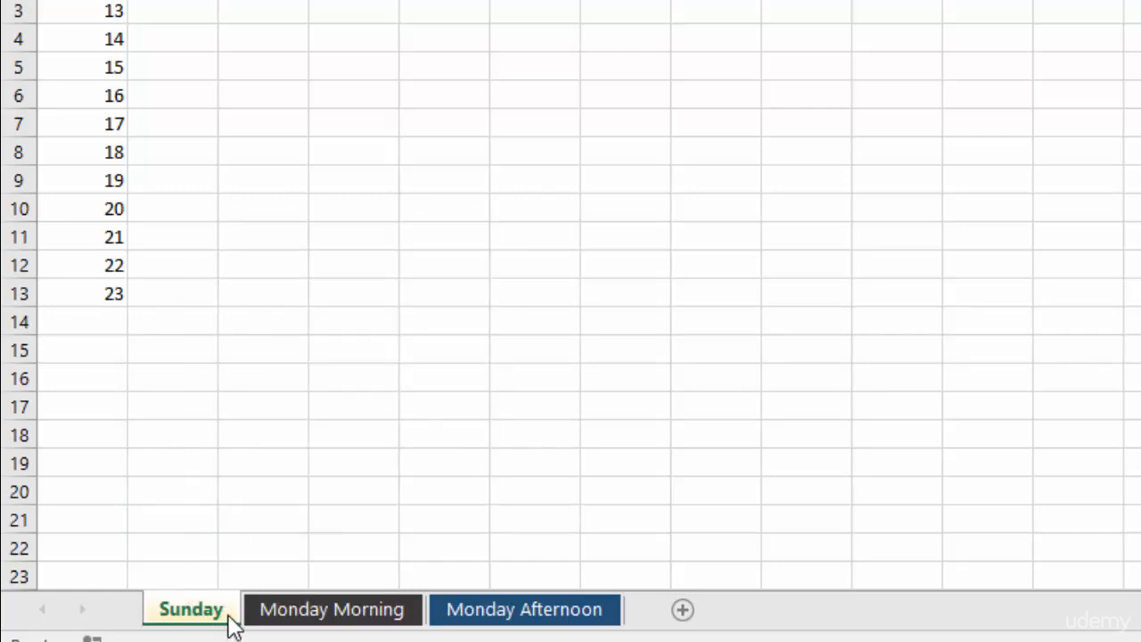
{"action": "right_click", "coordinate": [228, 619]}
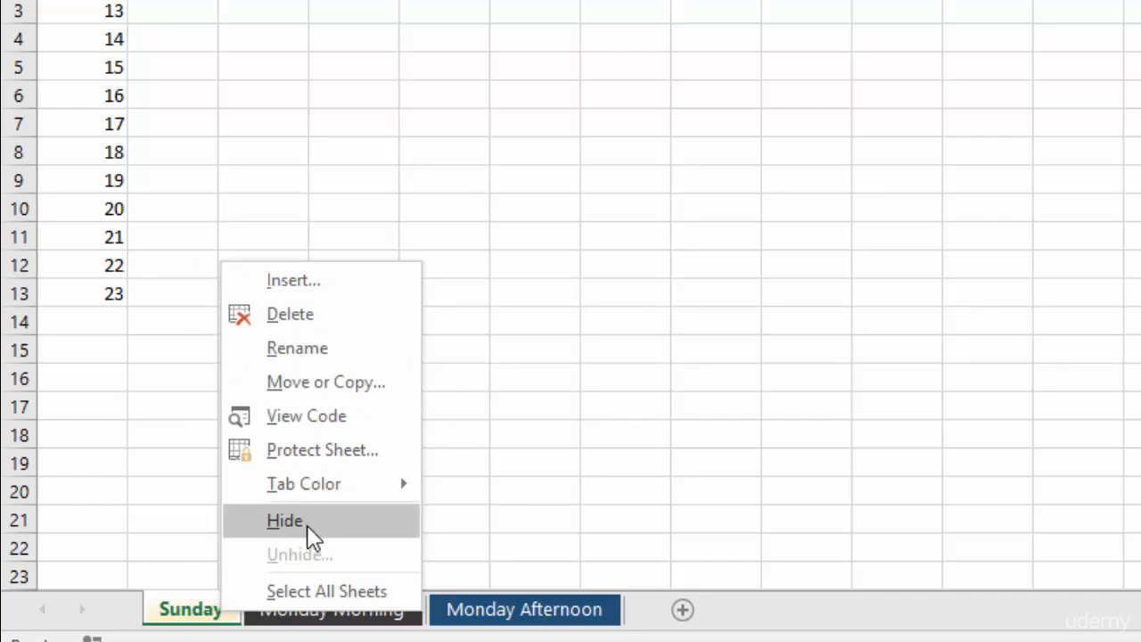
{"action": "key", "text": "Escape"}
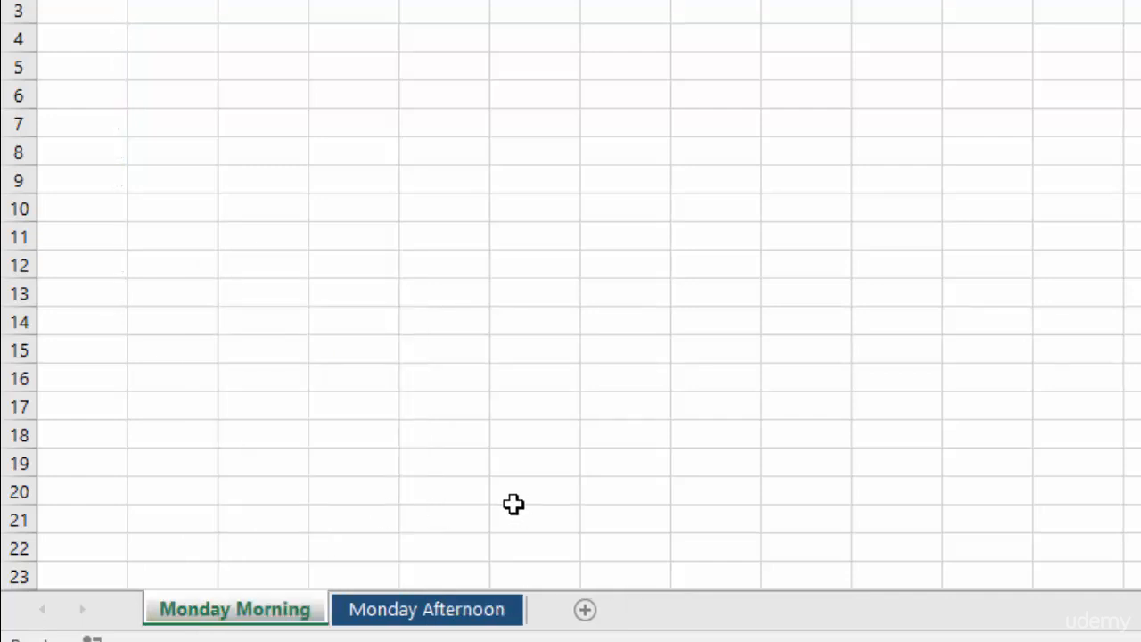
Unhide the Sunday worksheet so it is shown before Monday Morning again.
{"action": "right_click", "coordinate": [240, 614]}
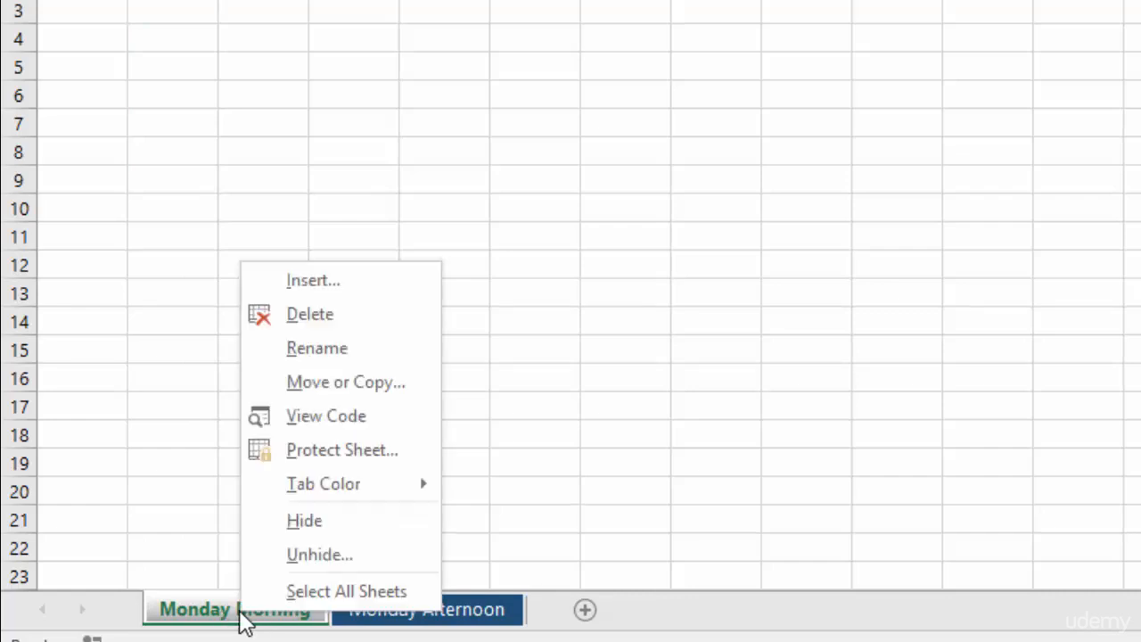
{"action": "left_click", "coordinate": [316, 557]}
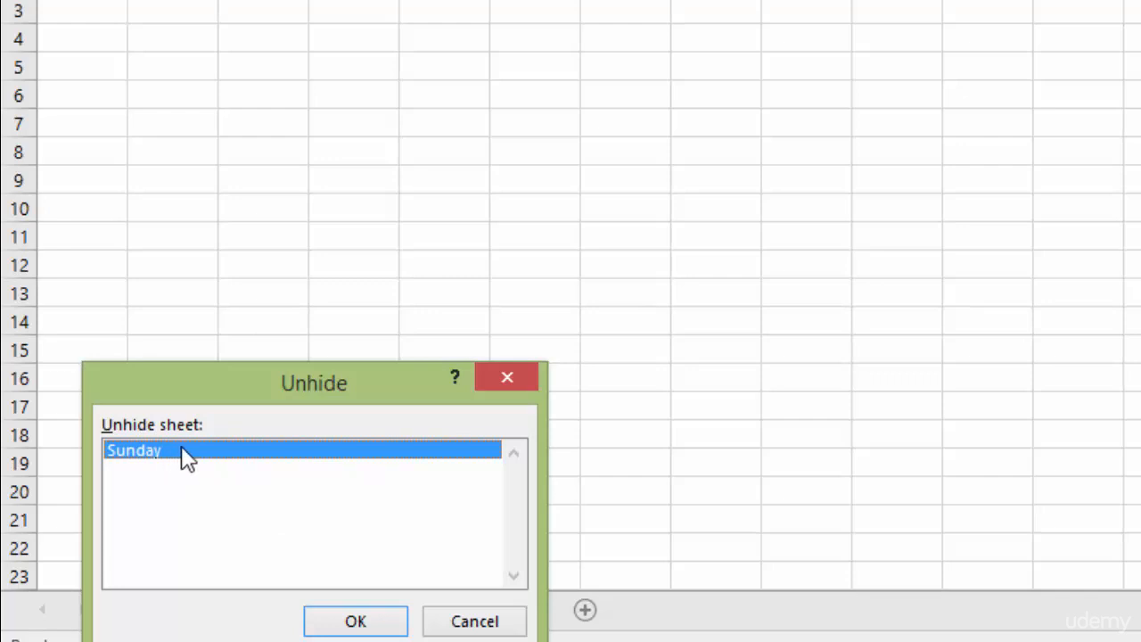
{"action": "left_click", "coordinate": [383, 624]}
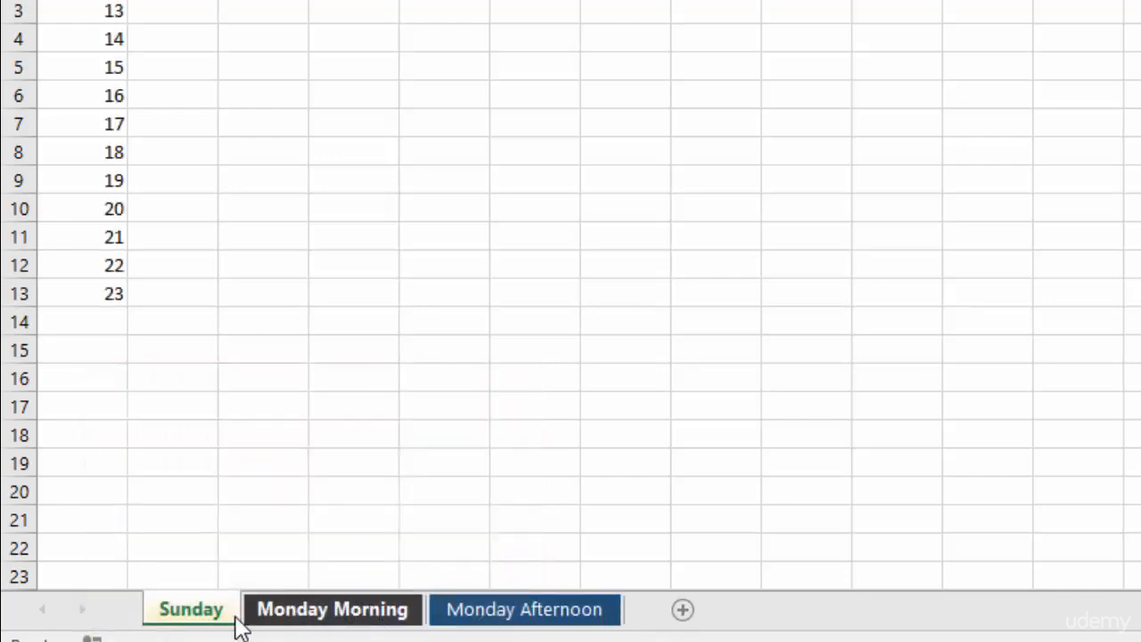